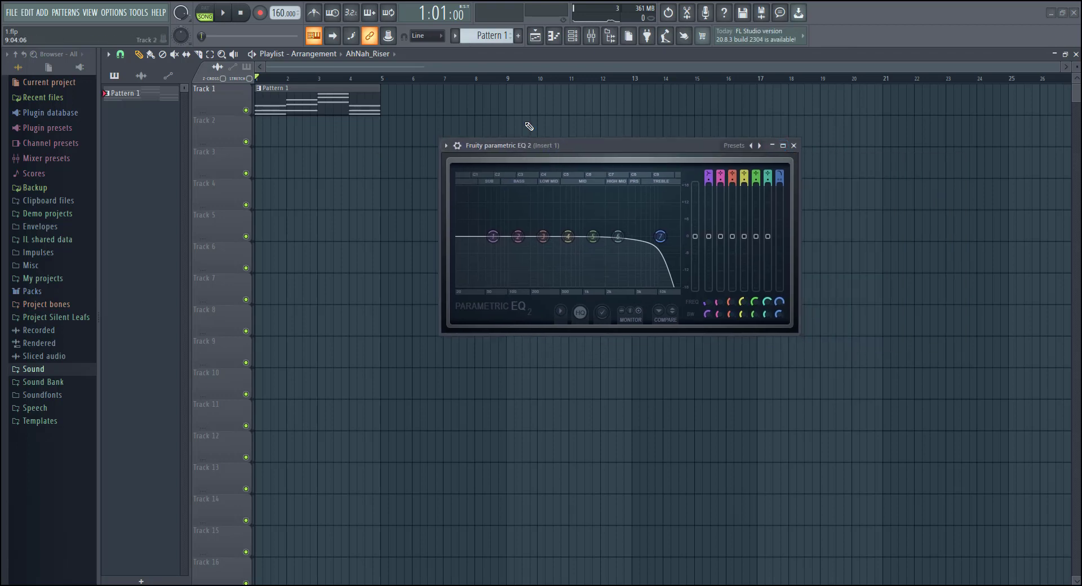
# Step: Delete the Fruity parametric EQ 2 effect from mixer Insert 1 and return to the playlist
pyautogui.moveTo(562, 138); pyautogui.dragTo(526, 159)
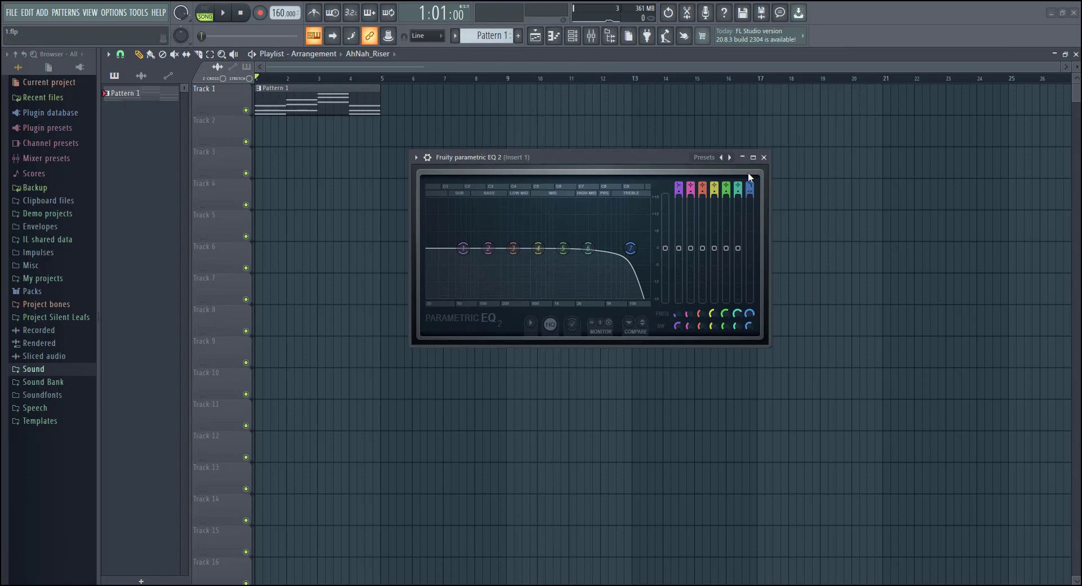
pyautogui.click(764, 158)
pyautogui.click(1028, 92)
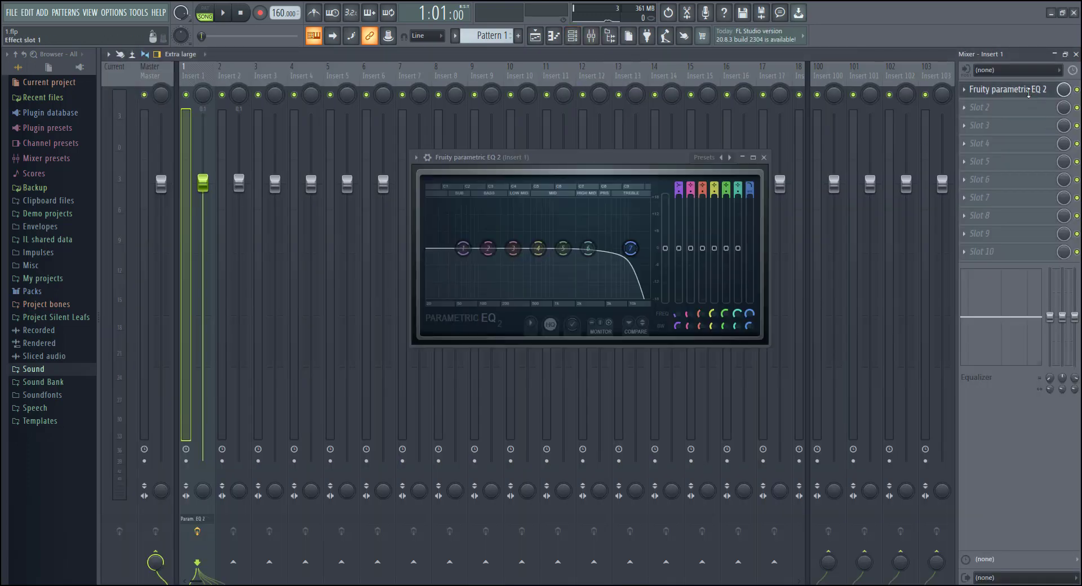
pyautogui.click(416, 158)
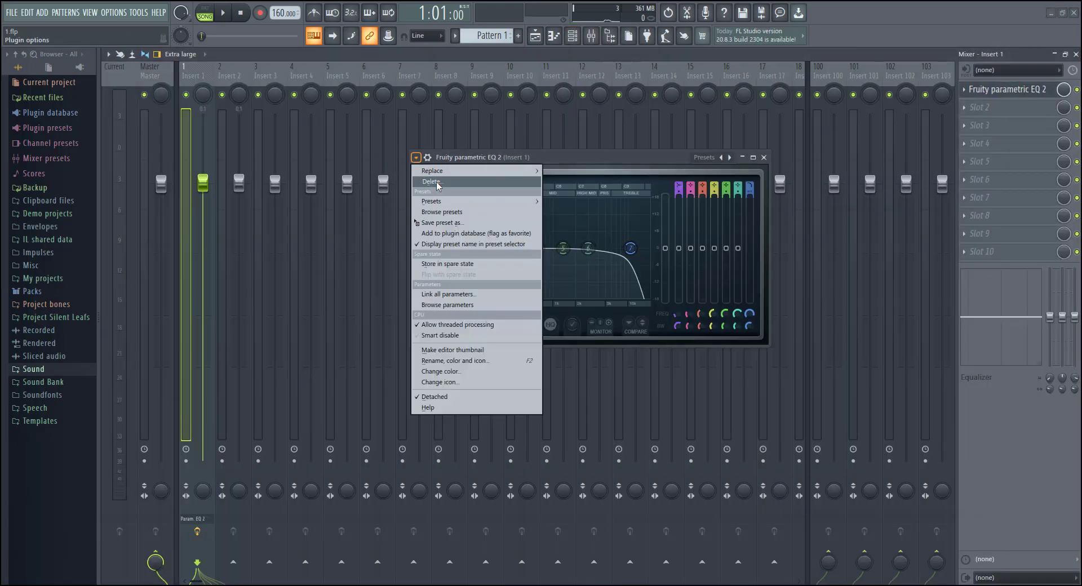
pyautogui.click(436, 182)
pyautogui.click(596, 336)
pyautogui.click(535, 35)
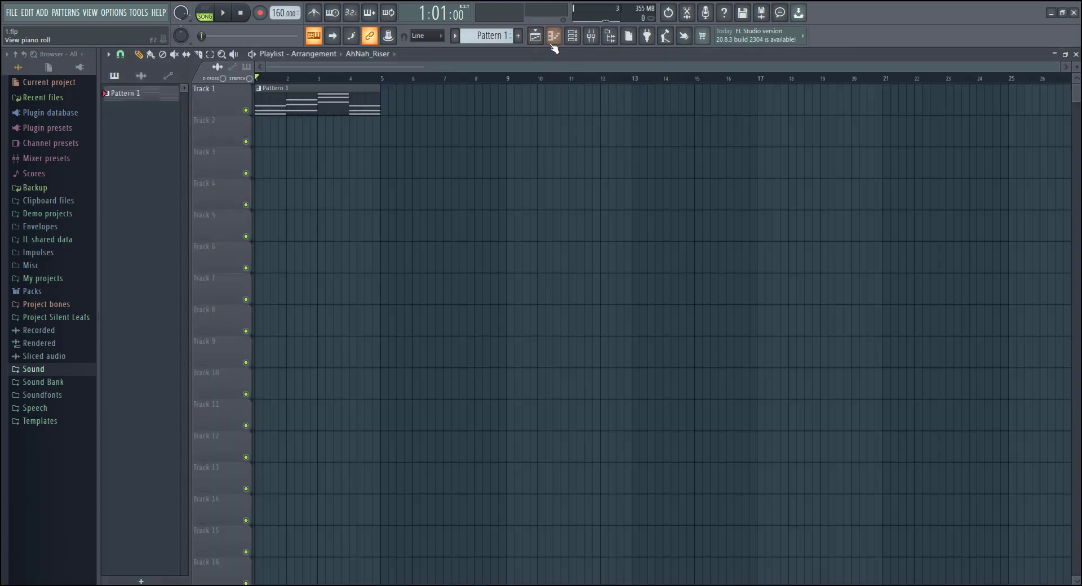
# Step: Open the channel rack and set its filter to display all channels
pyautogui.click(572, 36)
pyautogui.click(521, 311)
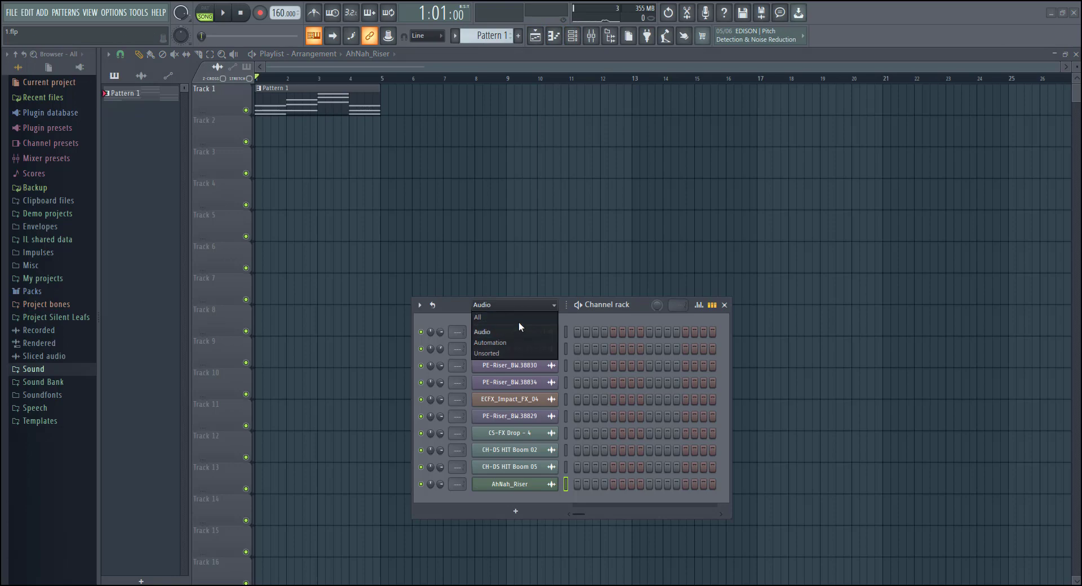
pyautogui.click(516, 316)
pyautogui.moveTo(464, 306); pyautogui.dragTo(468, 283)
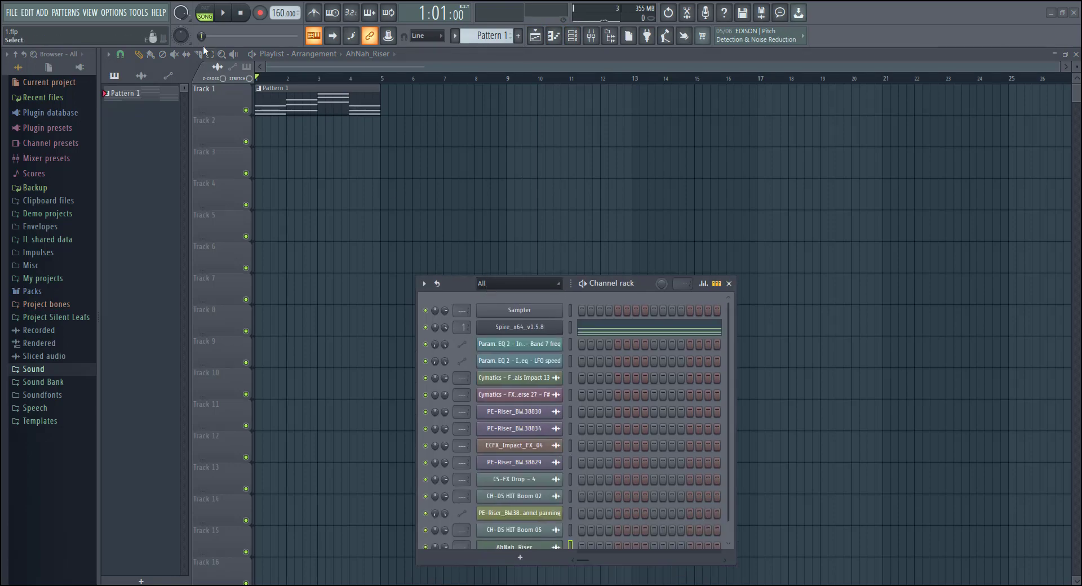
pyautogui.click(114, 12)
pyautogui.moveTo(138, 12)
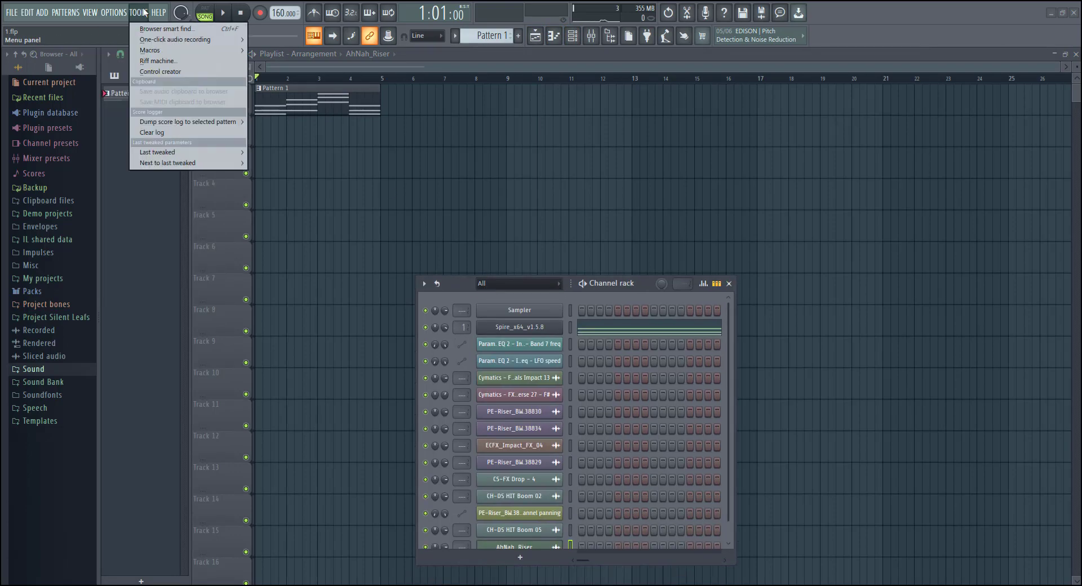
pyautogui.moveTo(167, 52)
pyautogui.click(293, 122)
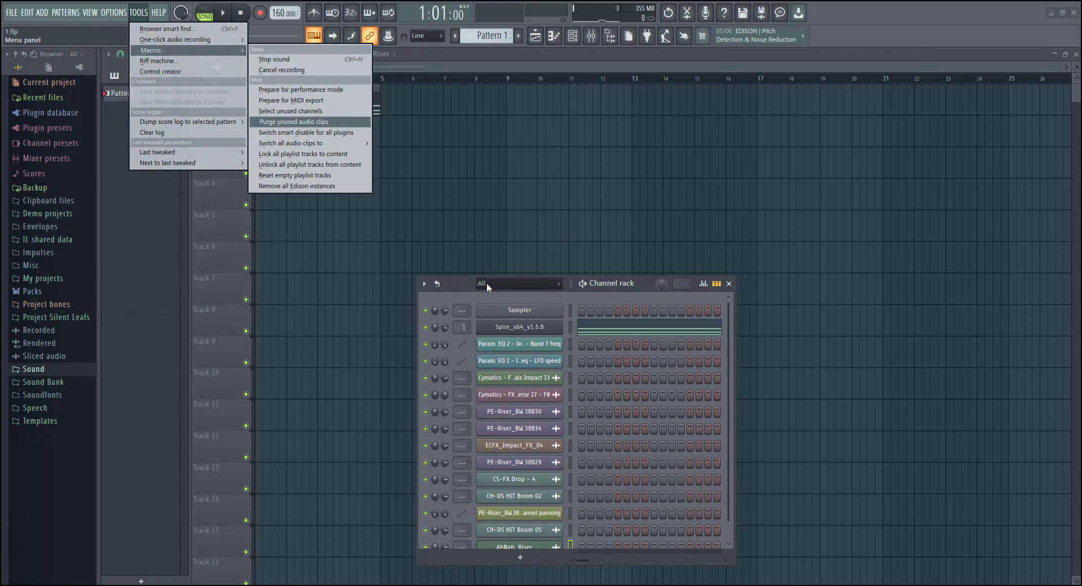
pyautogui.doubleClick(468, 282)
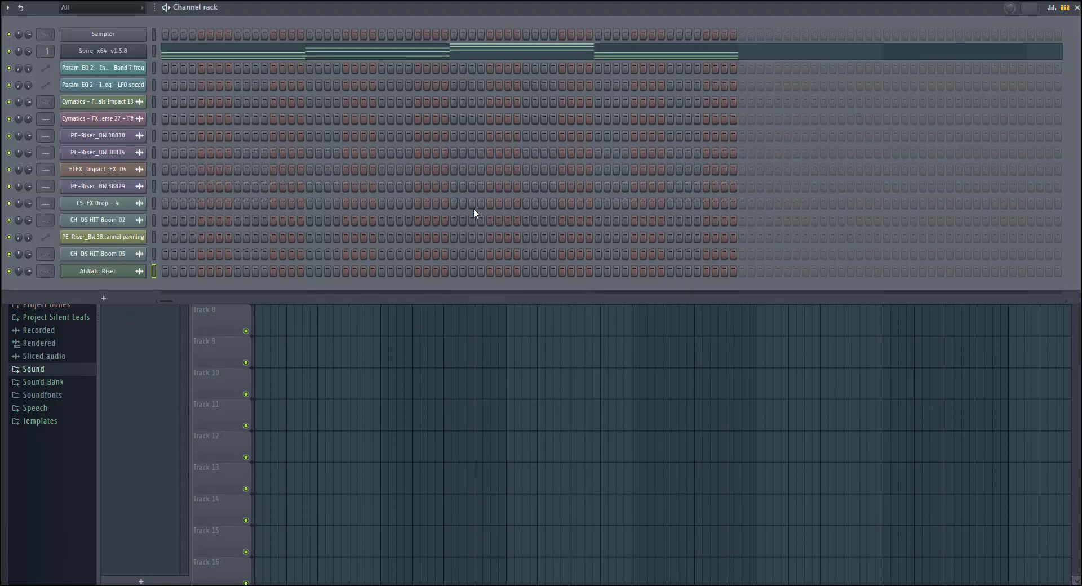
# Step: Purge the project's unused audio clips and return the picker to the patterns with Pattern 1 selected
pyautogui.click(1076, 8)
pyautogui.click(141, 76)
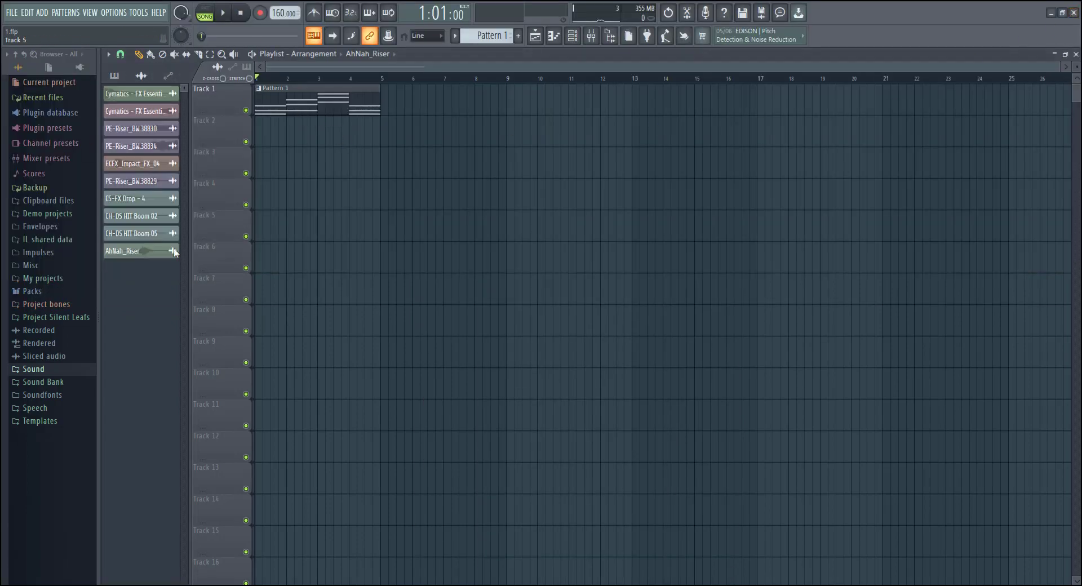
pyautogui.click(138, 13)
pyautogui.moveTo(169, 50)
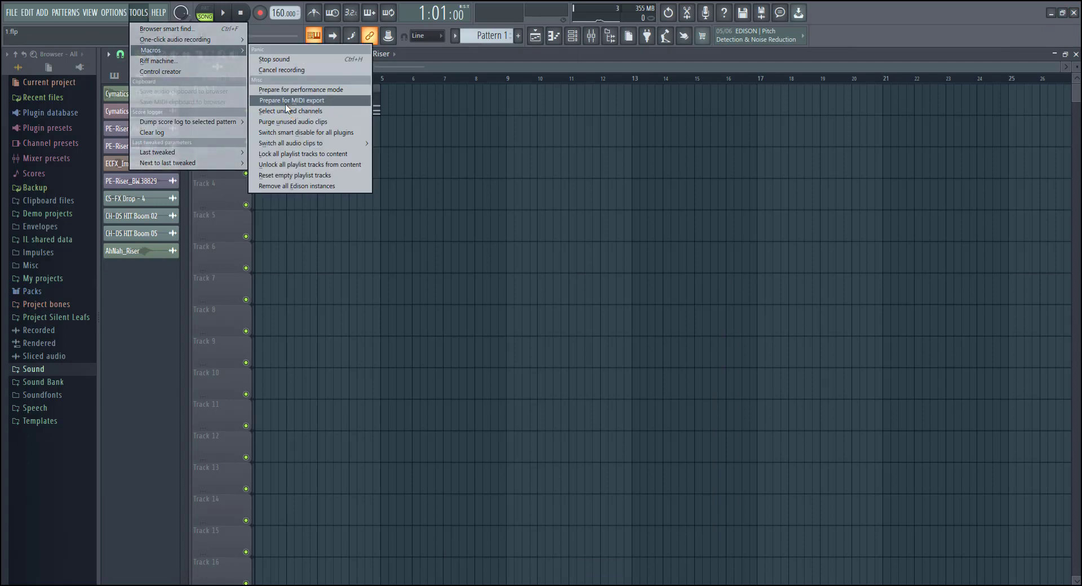
pyautogui.click(291, 122)
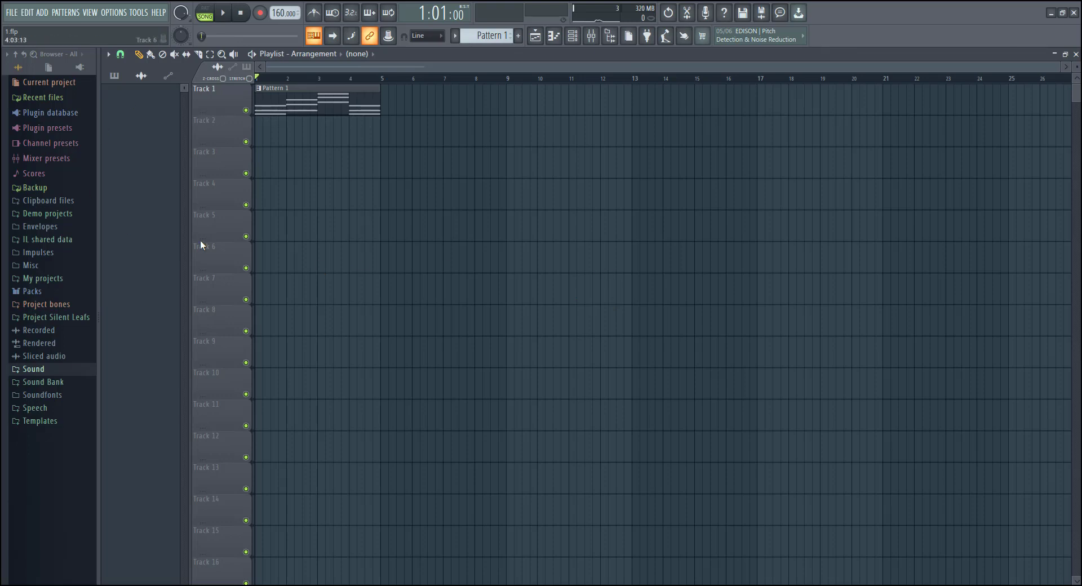
pyautogui.click(117, 77)
pyautogui.click(134, 94)
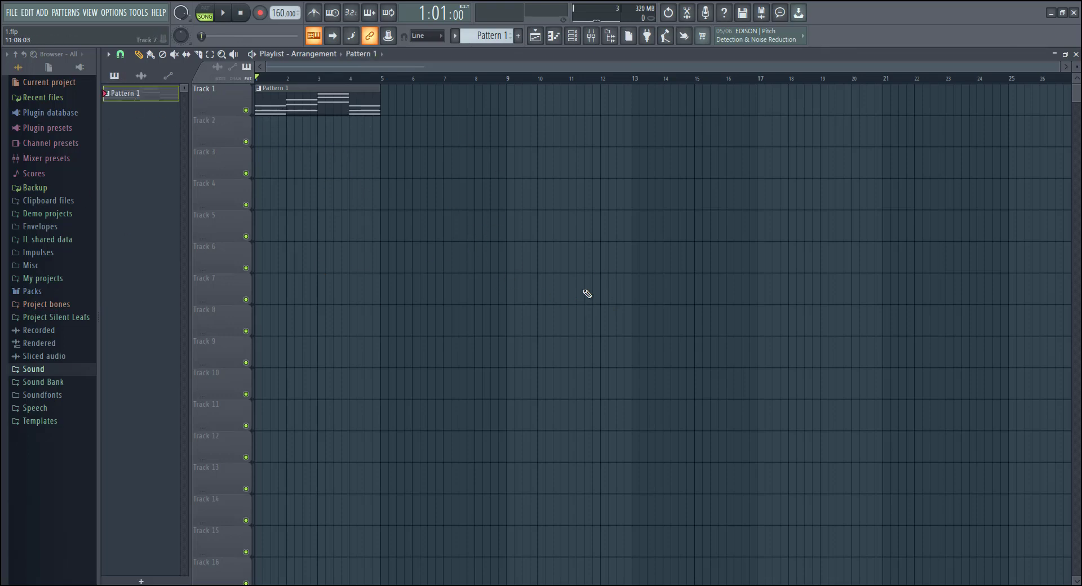
# Step: Bring up the channel rack over the playlist and open the Spire_x64_v1.5.8 instrument
pyautogui.click(573, 37)
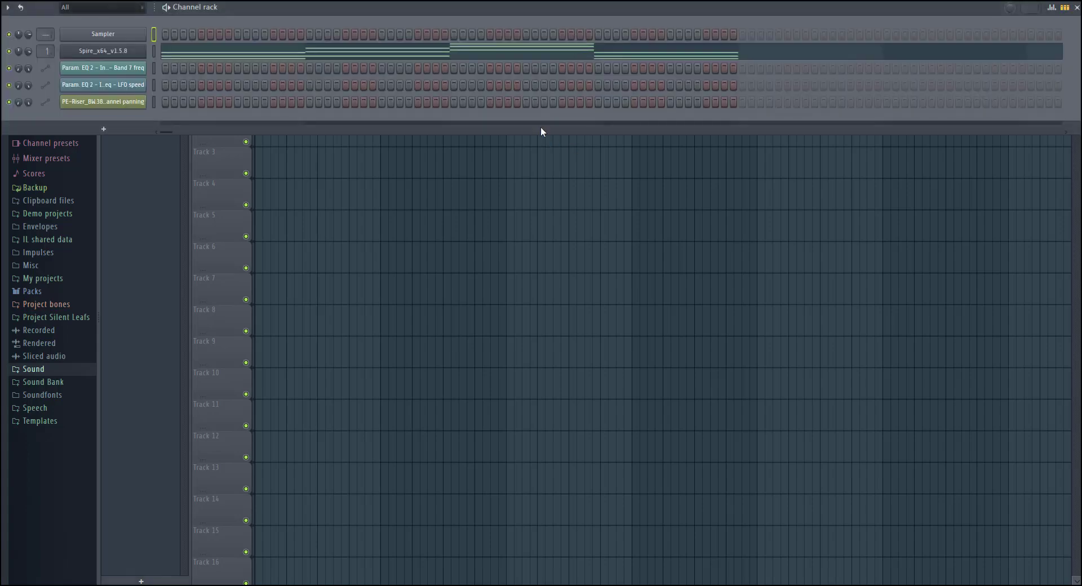
pyautogui.moveTo(45, 7); pyautogui.dragTo(688, 223)
pyautogui.click(766, 267)
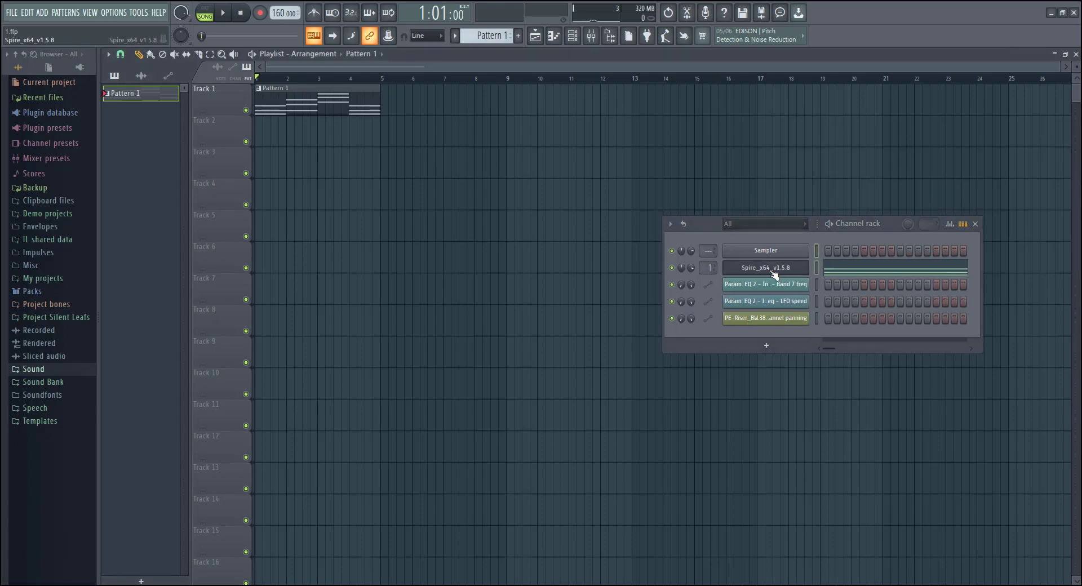
# Step: Delete the Band 7 freq, PE-Riser channel panning and LFO speed automation channels from the channel rack
pyautogui.rightClick(787, 286)
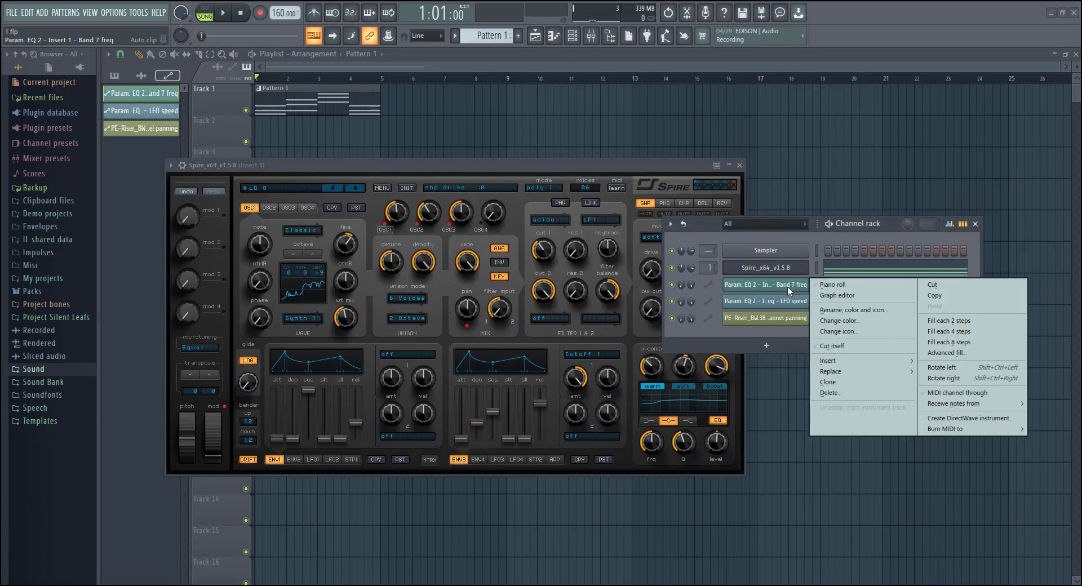
pyautogui.click(839, 392)
pyautogui.click(599, 336)
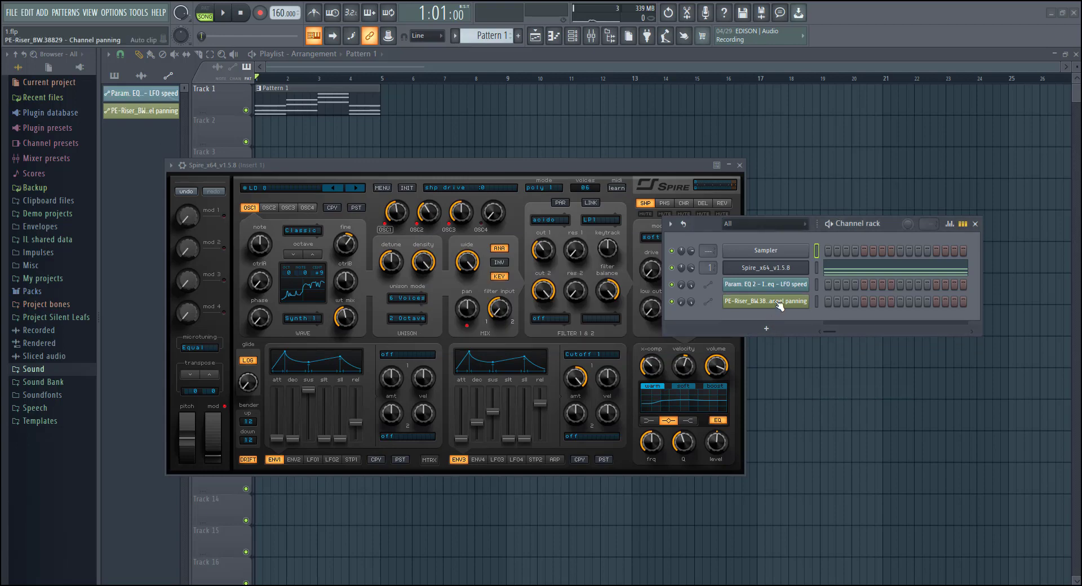
pyautogui.rightClick(781, 301)
pyautogui.click(840, 409)
pyautogui.click(599, 336)
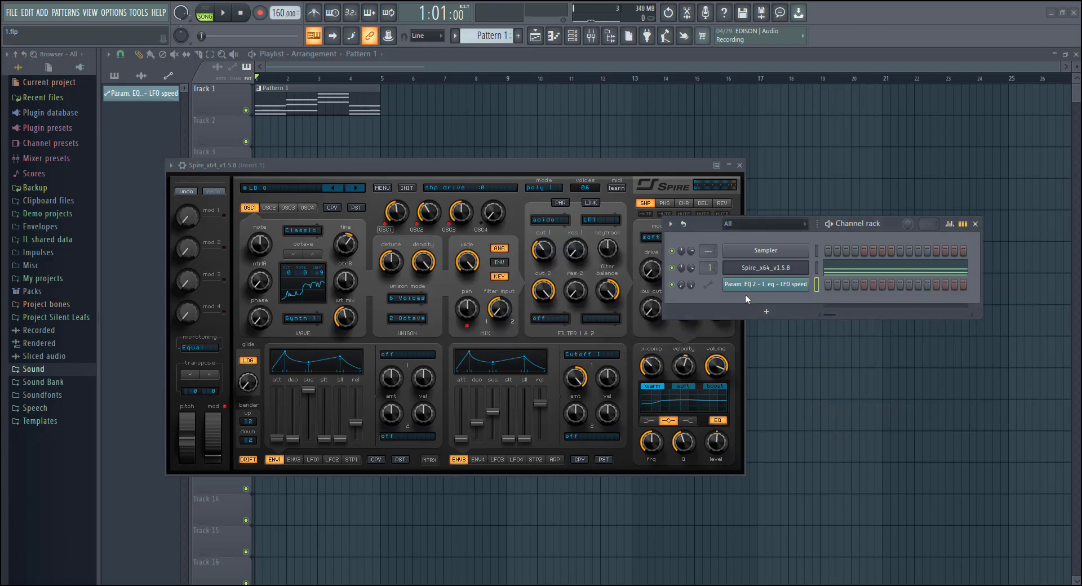
pyautogui.rightClick(753, 285)
pyautogui.click(866, 394)
pyautogui.click(598, 336)
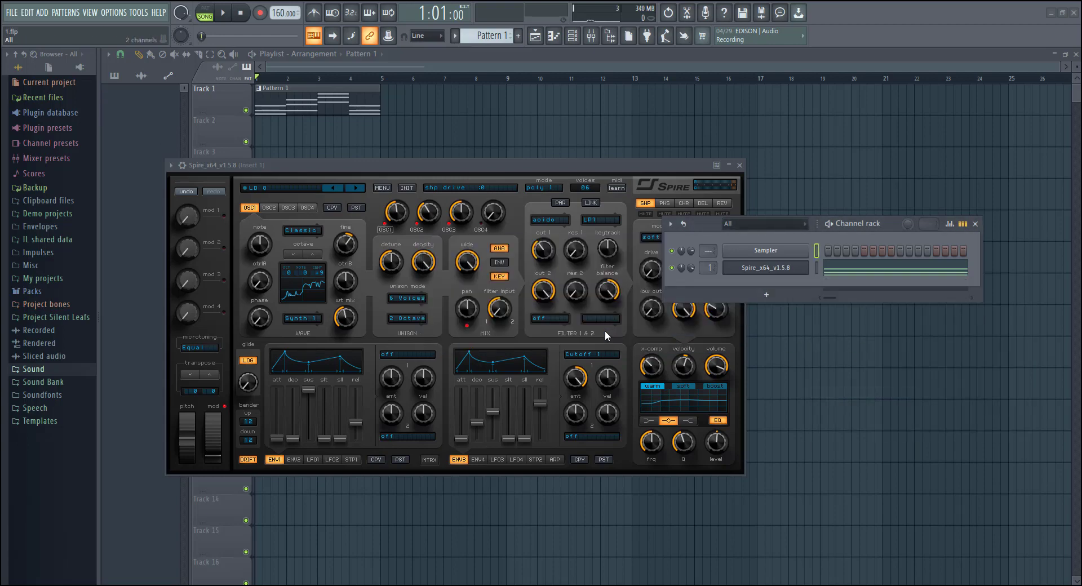
pyautogui.moveTo(342, 160); pyautogui.dragTo(374, 182)
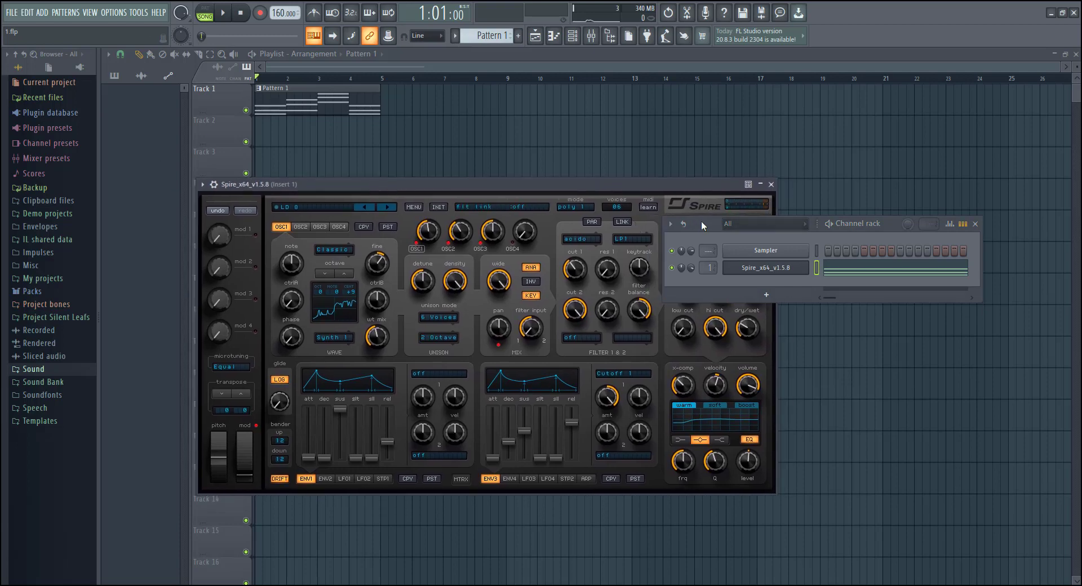
pyautogui.moveTo(701, 221); pyautogui.dragTo(735, 86)
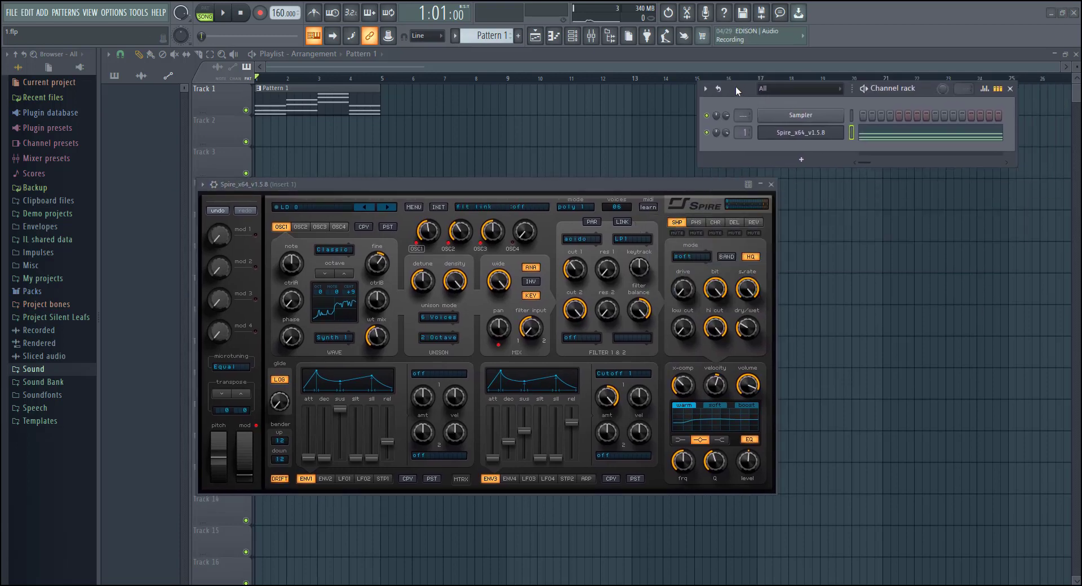
pyautogui.click(213, 184)
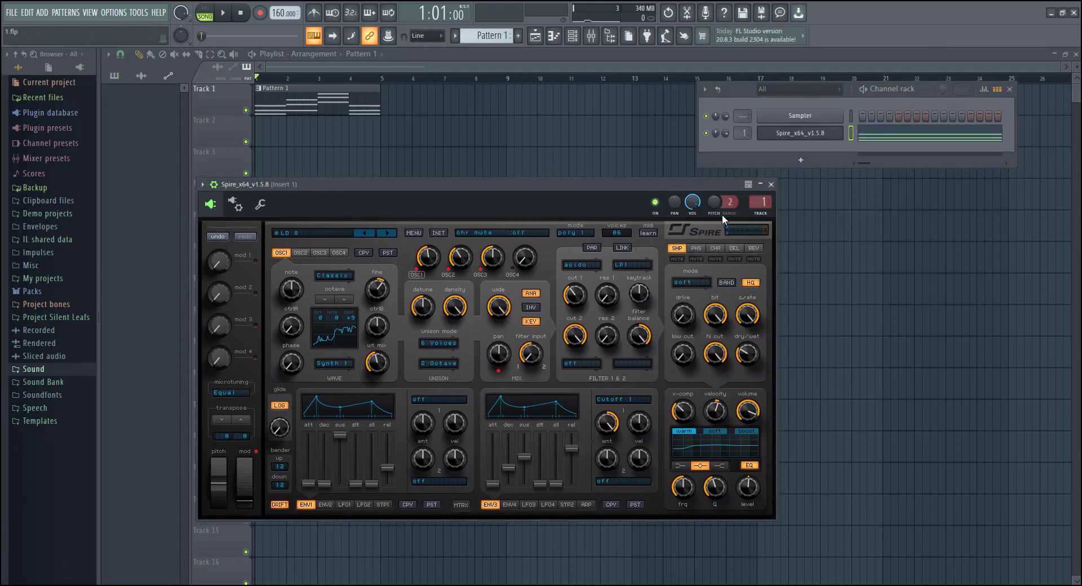
pyautogui.rightClick(696, 206)
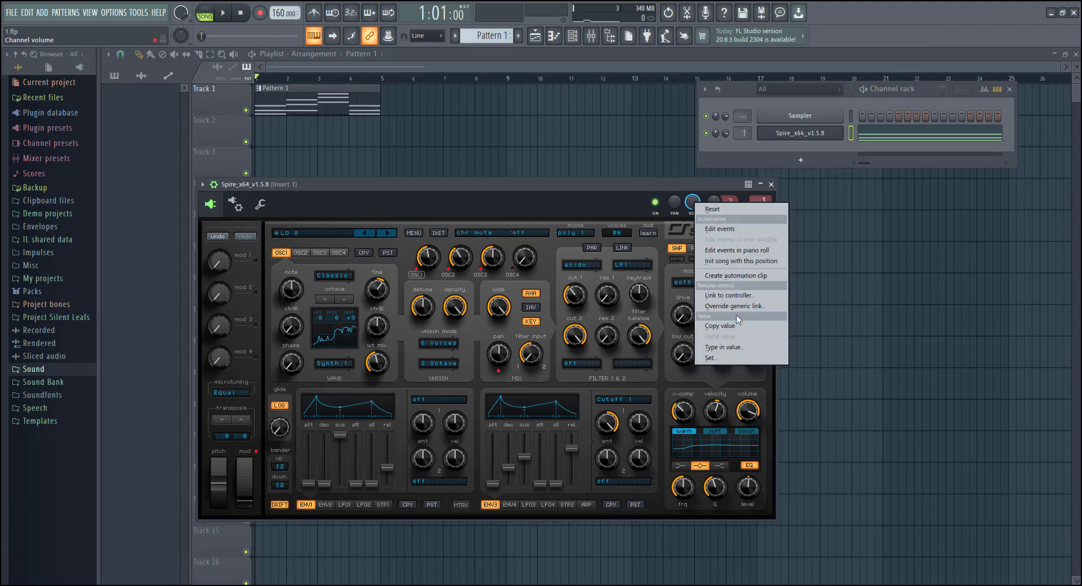
pyautogui.click(729, 275)
# Step: Detach the Spire plugin window and move it clear of the playlist clips
pyautogui.click(203, 184)
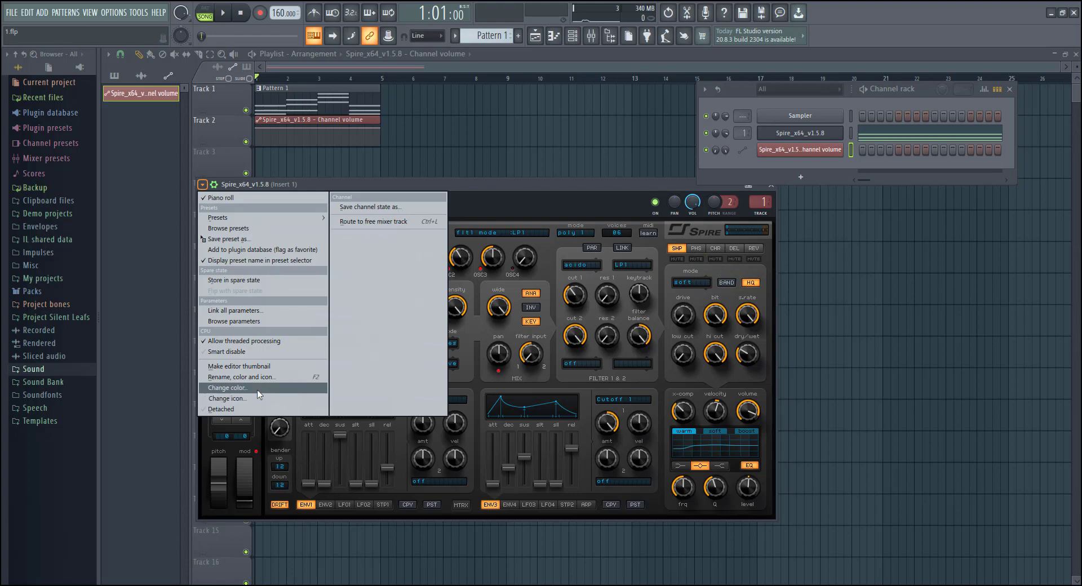
pyautogui.click(255, 406)
pyautogui.moveTo(400, 186); pyautogui.dragTo(554, 237)
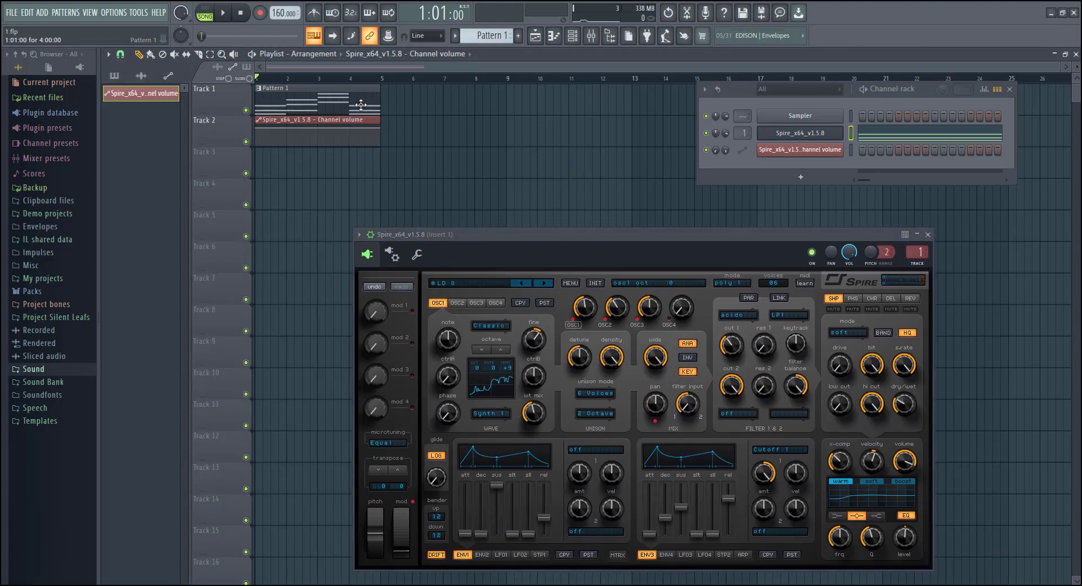
# Step: Lower the start point of the channel volume automation on Track 2 into a rising ramp and play it back
pyautogui.click(320, 110)
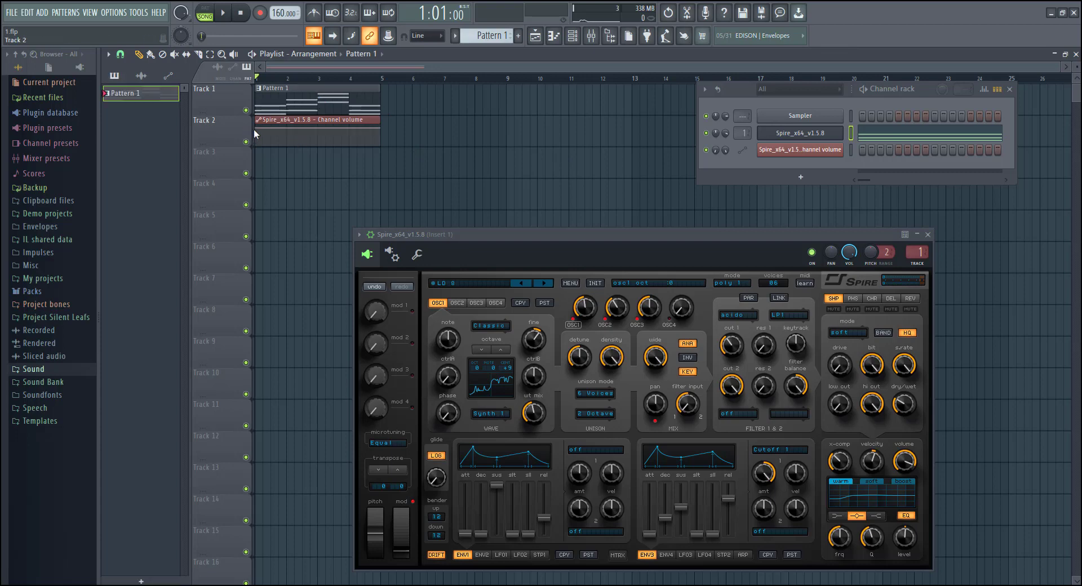
pyautogui.moveTo(254, 129); pyautogui.dragTo(238, 134)
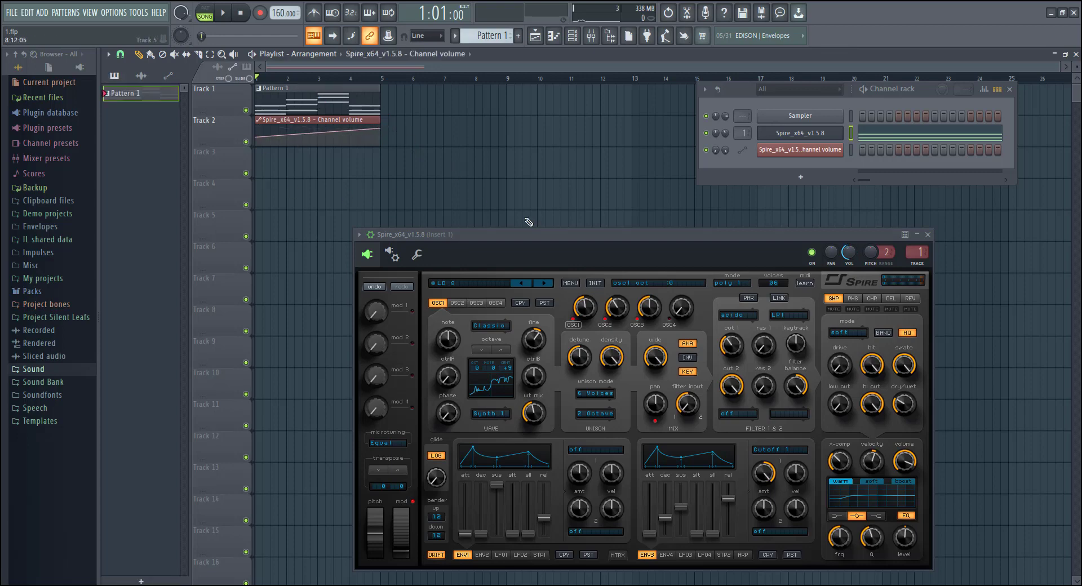
pyautogui.press('space')
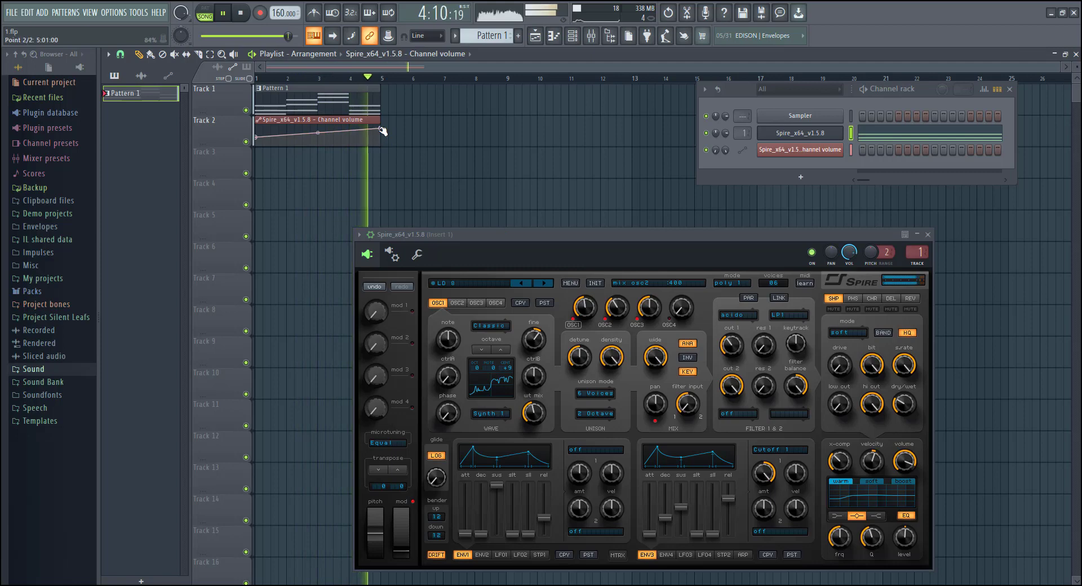
pyautogui.press('space')
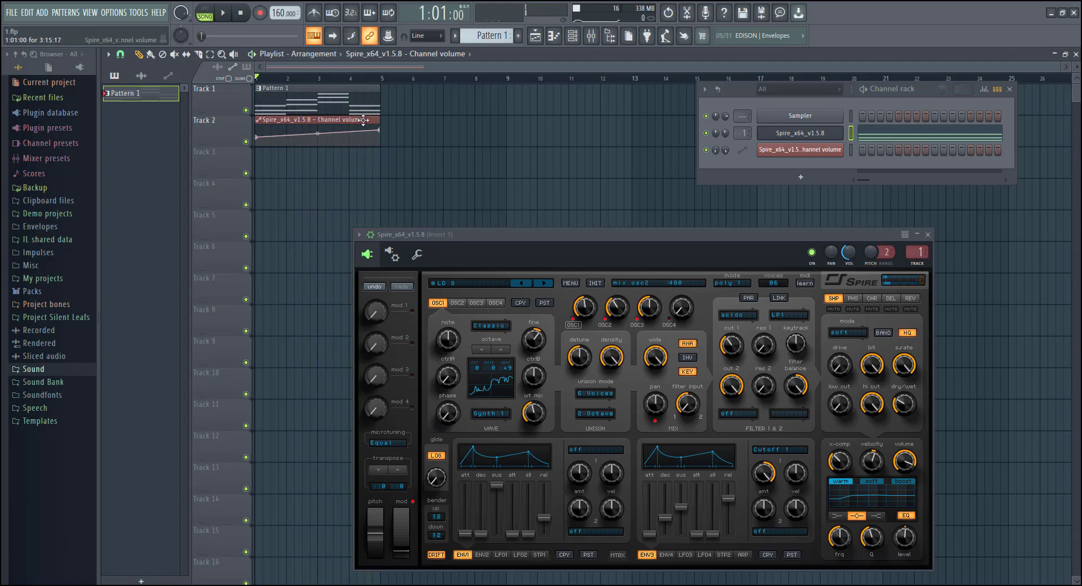
# Step: Open the Spire channel volume automation clip's settings and enable its LFO
pyautogui.moveTo(458, 232); pyautogui.dragTo(529, 209)
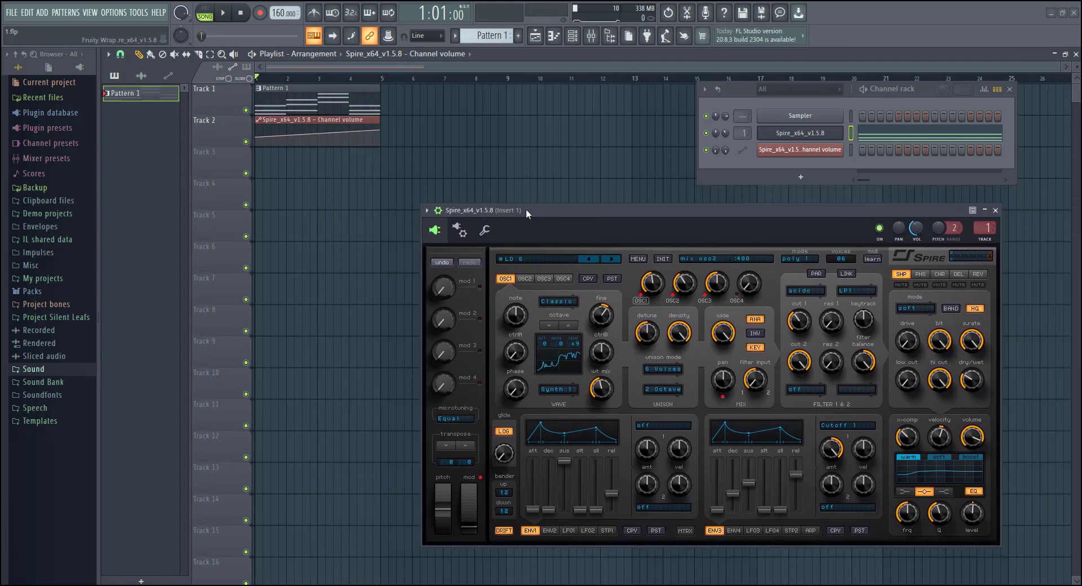
pyautogui.doubleClick(298, 127)
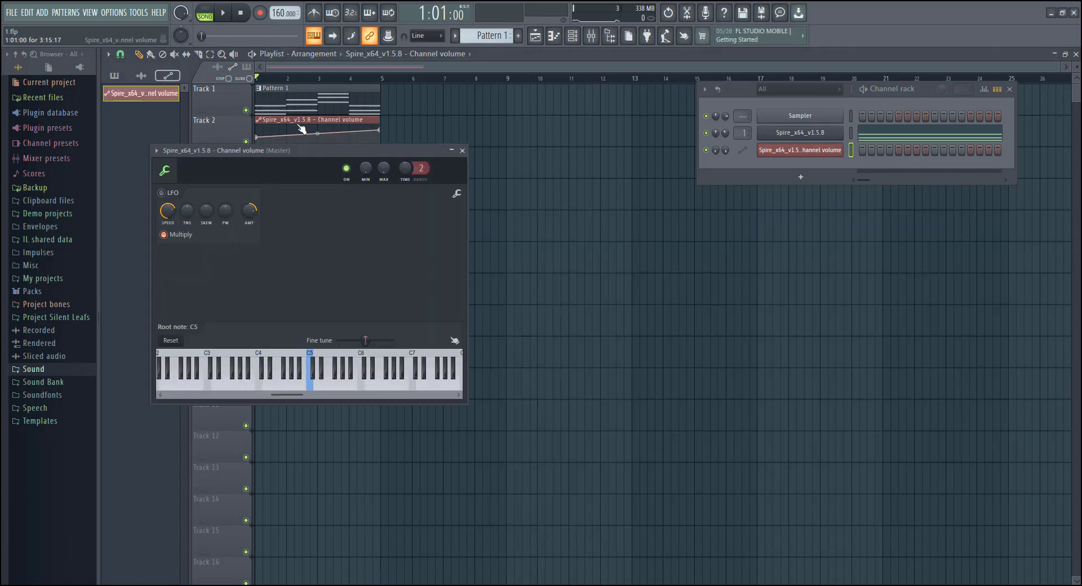
pyautogui.moveTo(297, 149); pyautogui.dragTo(458, 209)
pyautogui.click(338, 253)
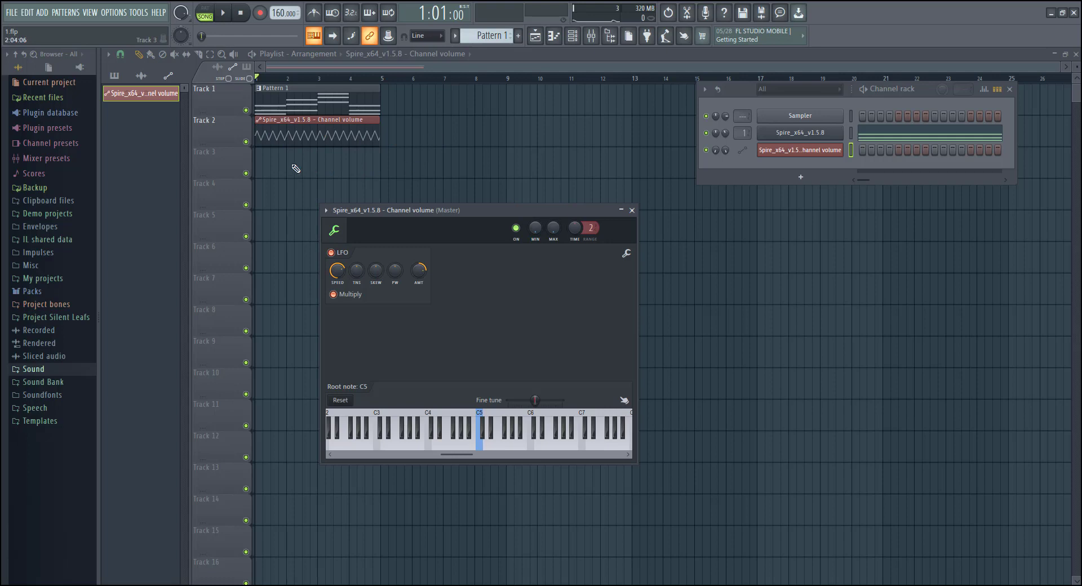
# Step: Play back the arrangement to hear the LFO on the channel volume, and reposition the automation settings window
pyautogui.press('space')
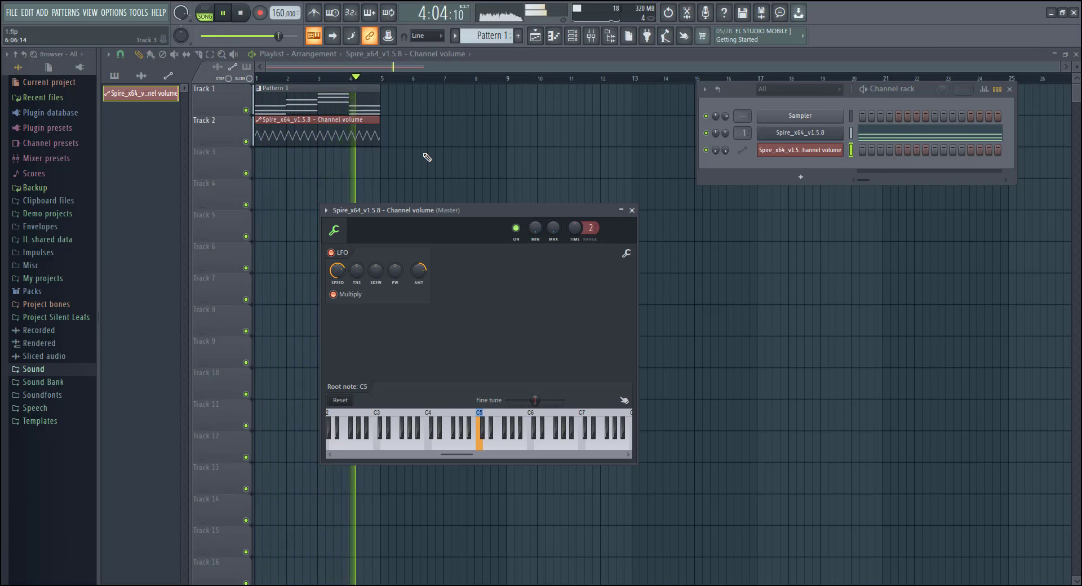
pyautogui.press('space')
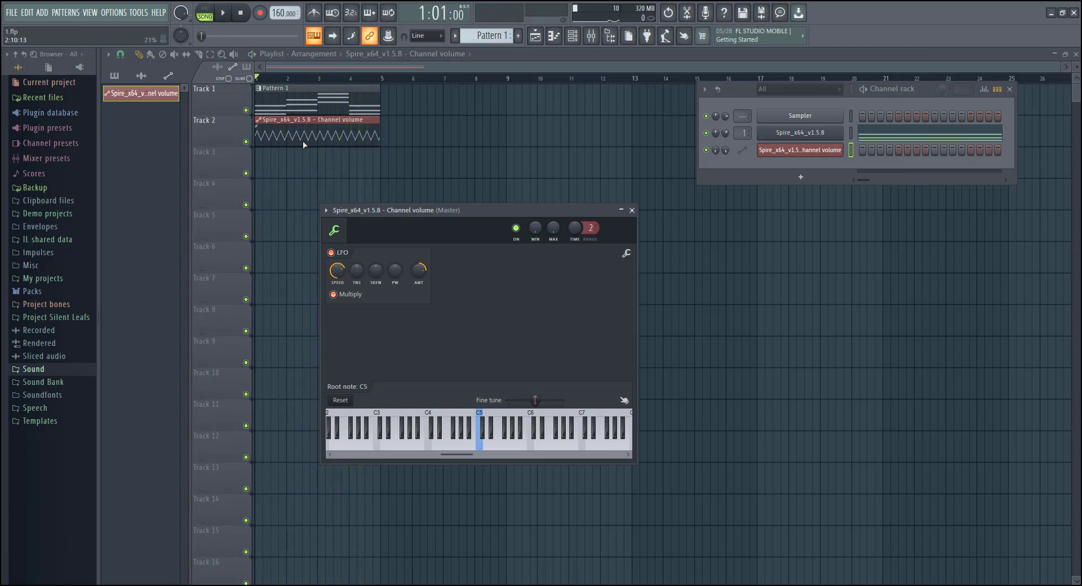
pyautogui.moveTo(383, 206); pyautogui.dragTo(427, 217)
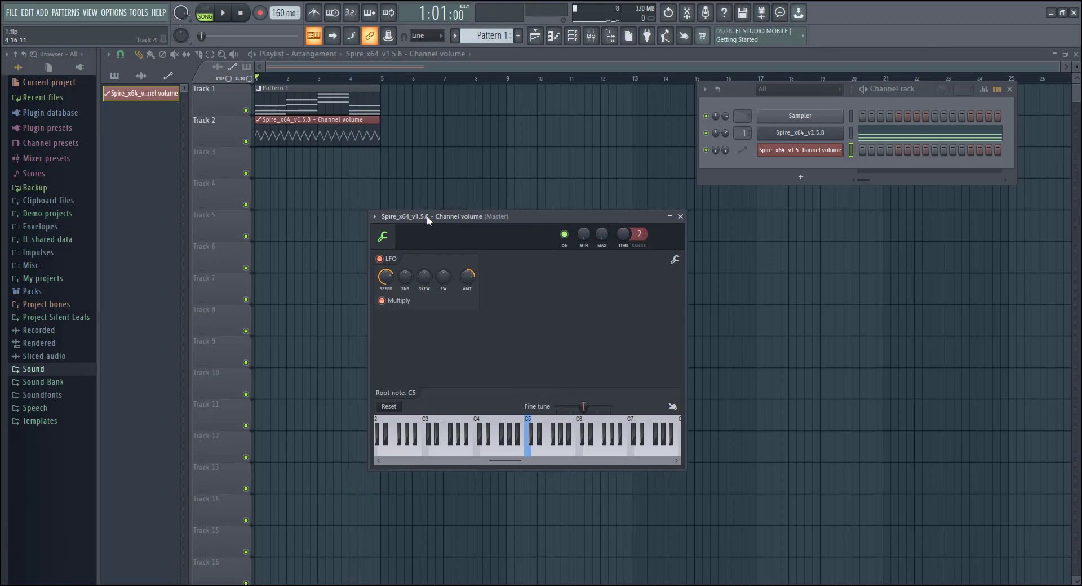
# Step: Detach the channel volume automation settings window, move it clear of the clips, and bring it back up after viewing the Spire plugin
pyautogui.click(374, 217)
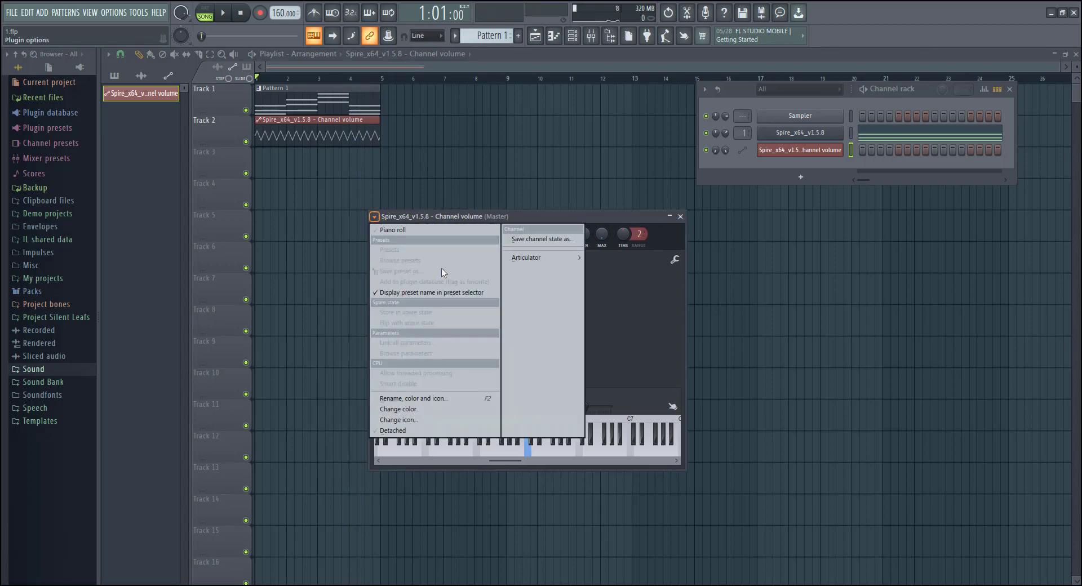
pyautogui.click(407, 430)
pyautogui.moveTo(435, 217); pyautogui.dragTo(501, 251)
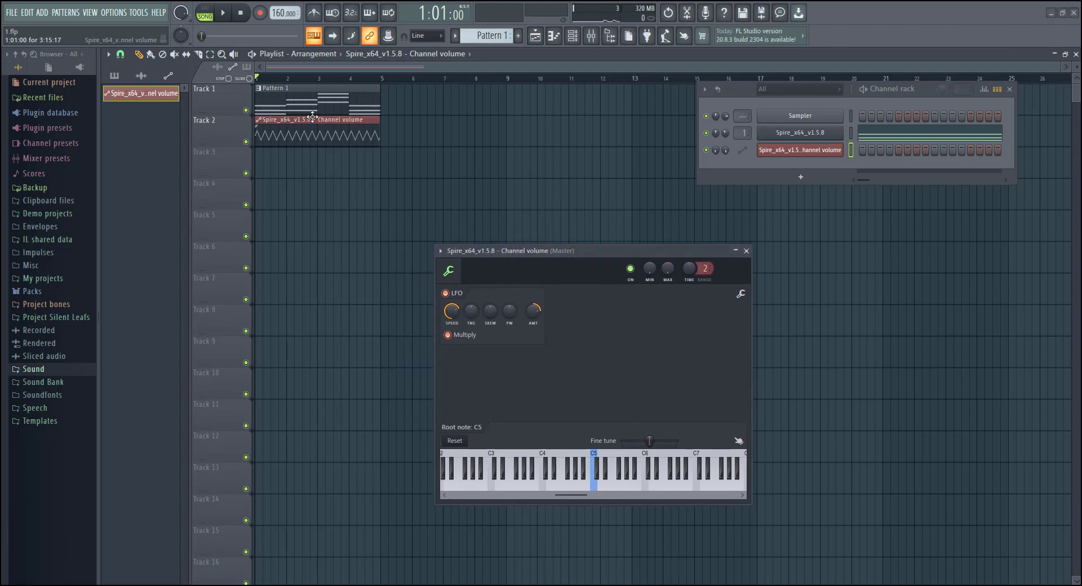
pyautogui.click(783, 139)
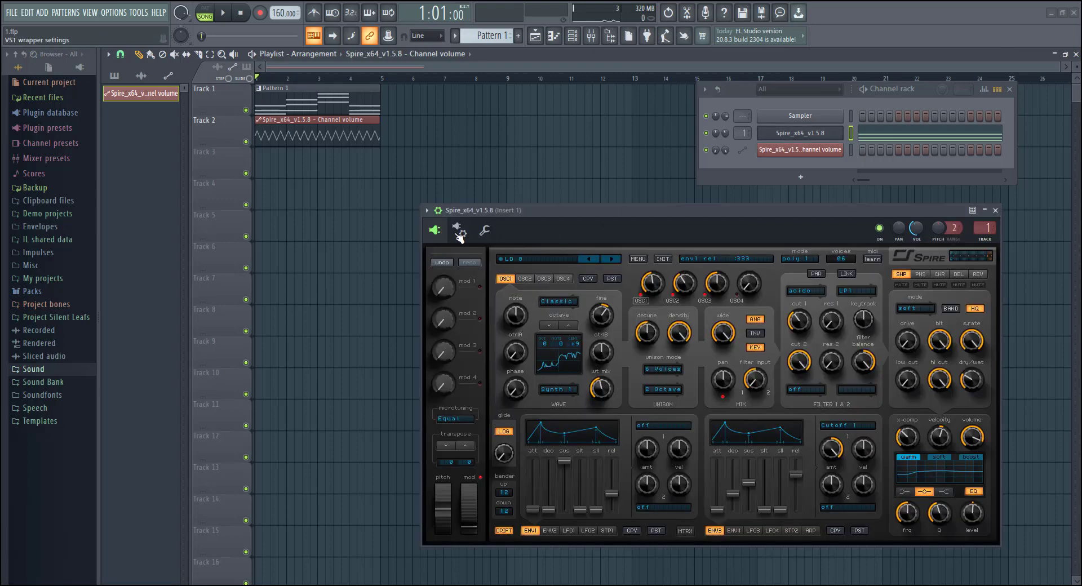
pyautogui.doubleClick(327, 129)
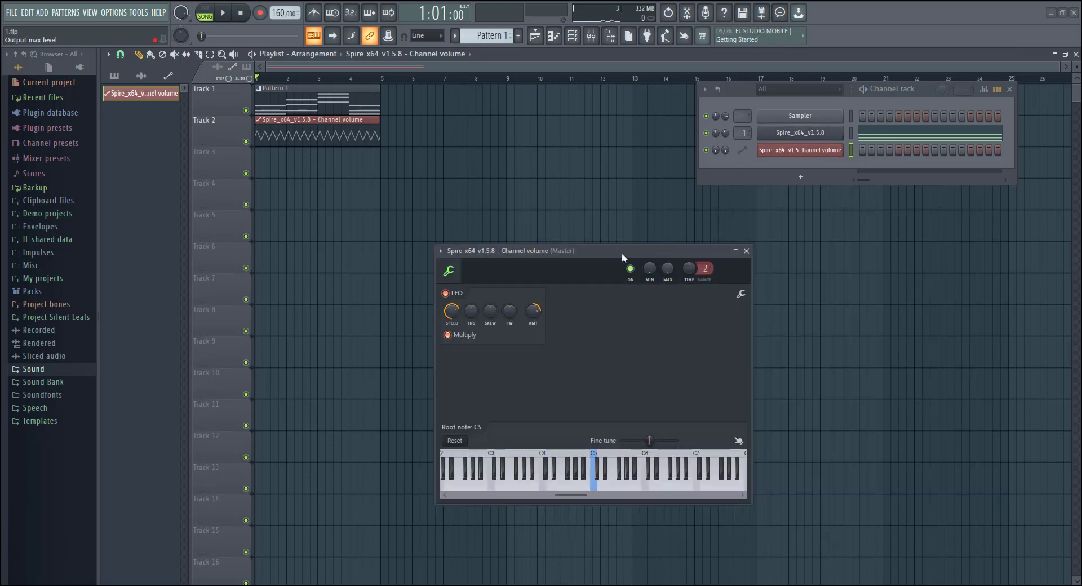
# Step: Reshape the Track 2 channel volume automation into a falling ramp with the LFO off, and play it back with the LFO on
pyautogui.click(445, 294)
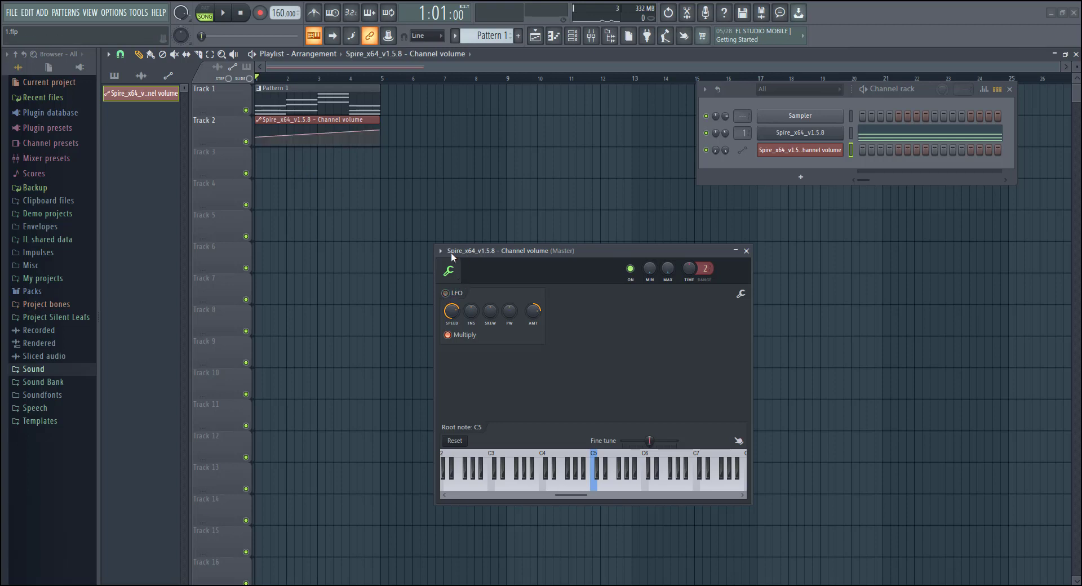
pyautogui.moveTo(451, 257); pyautogui.dragTo(421, 255)
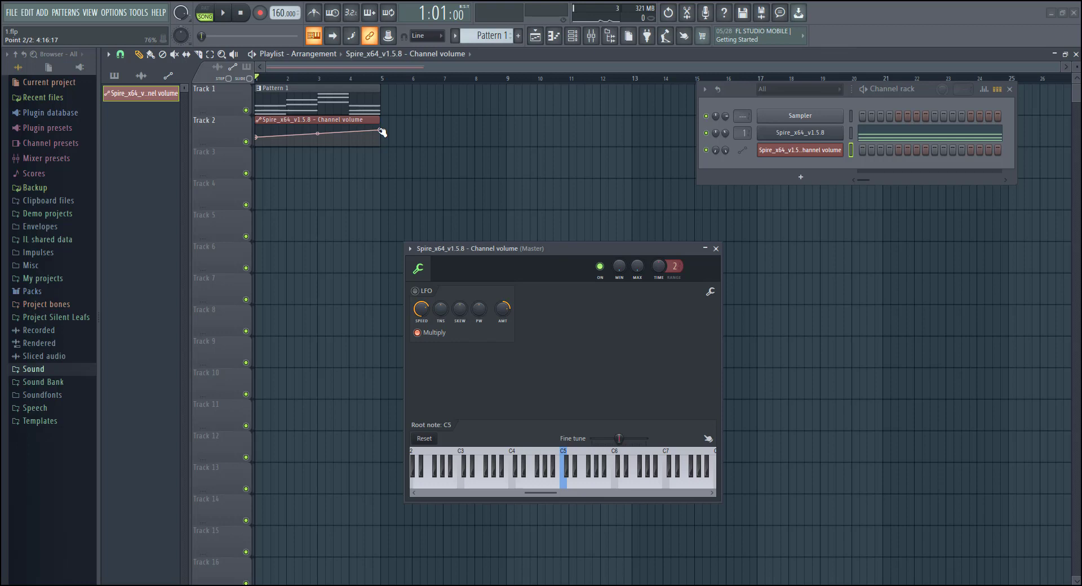
pyautogui.moveTo(256, 136); pyautogui.dragTo(256, 130)
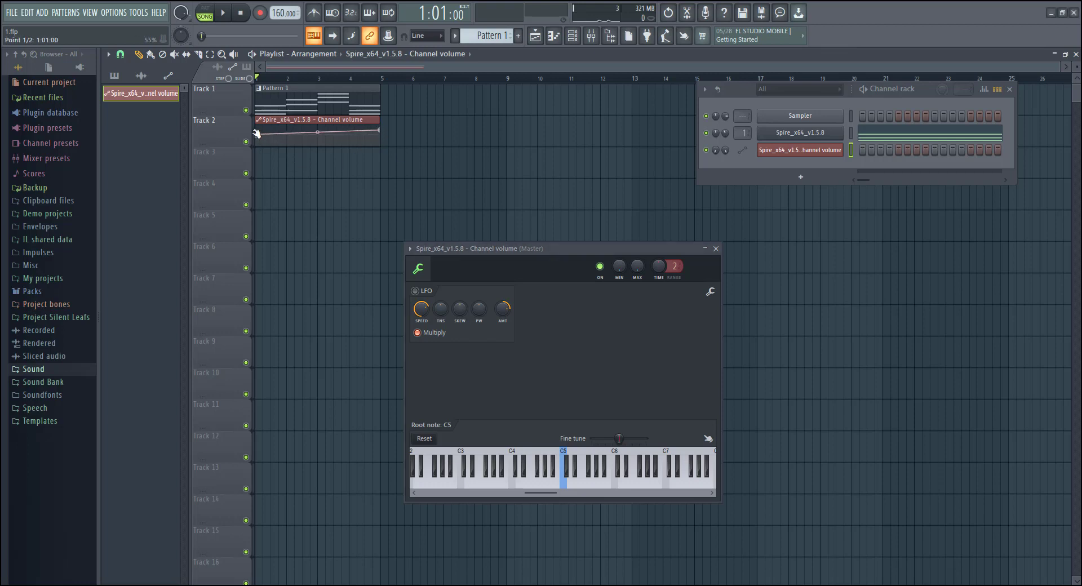
pyautogui.moveTo(382, 131); pyautogui.dragTo(379, 141)
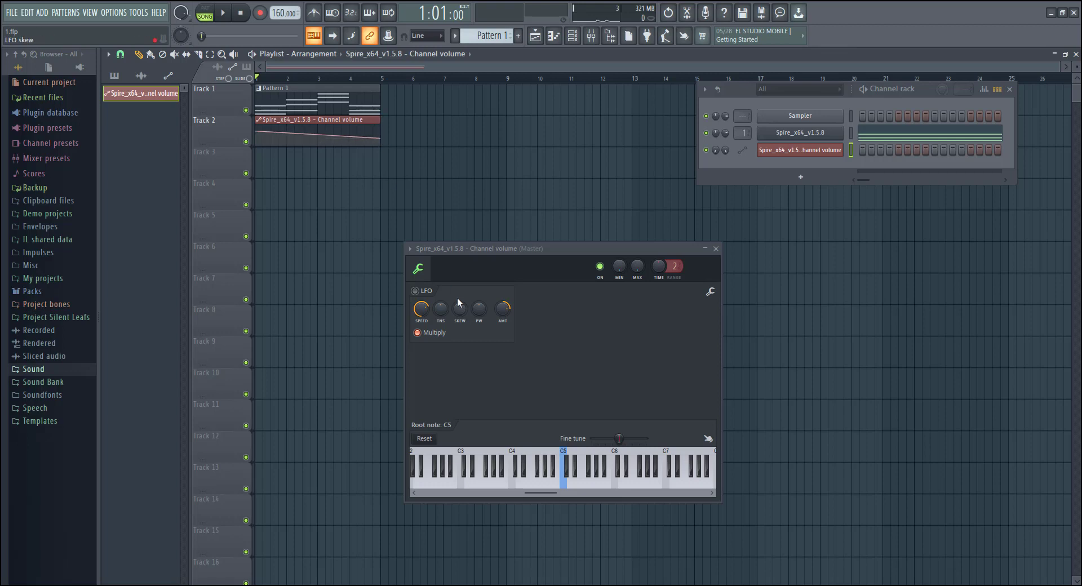
pyautogui.click(443, 294)
pyautogui.press('space')
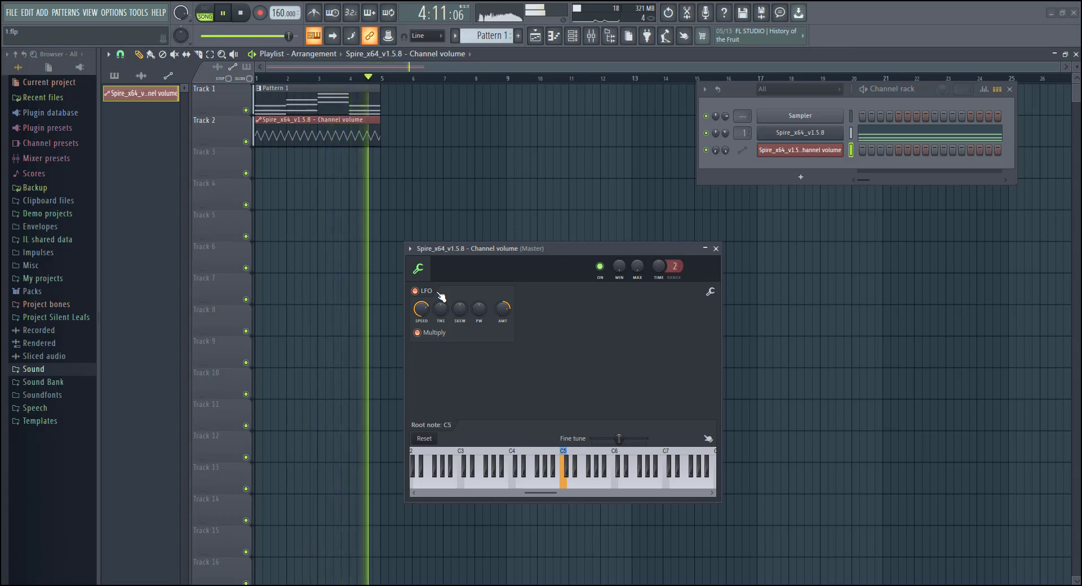
pyautogui.press('space')
# Step: Turn the channel volume automation into a steeper rising ramp with the LFO off, and play it back with the LFO on
pyautogui.click(442, 294)
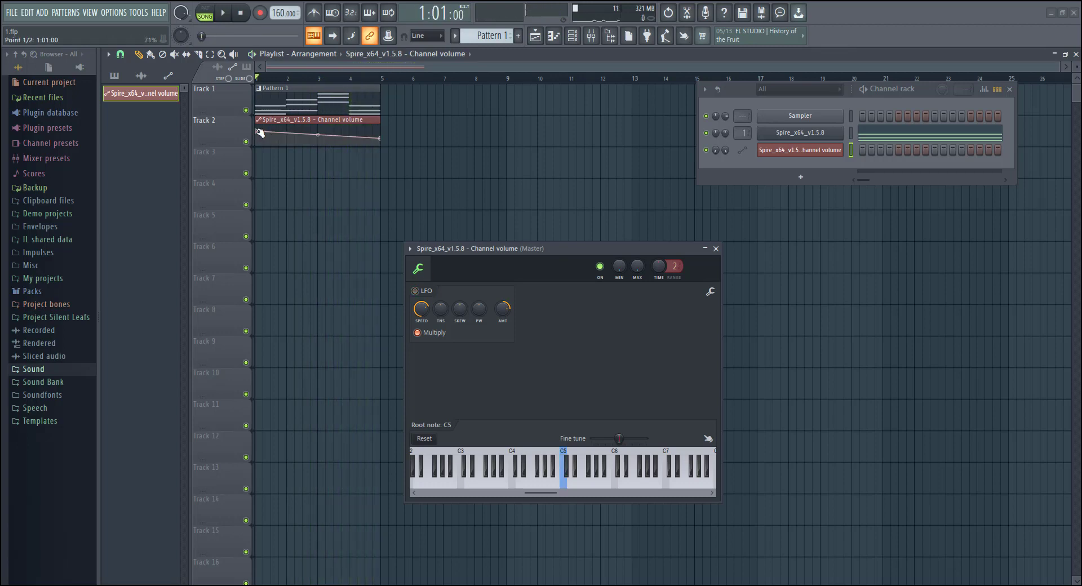
pyautogui.moveTo(255, 131); pyautogui.dragTo(256, 142)
pyautogui.moveTo(382, 138); pyautogui.dragTo(385, 130)
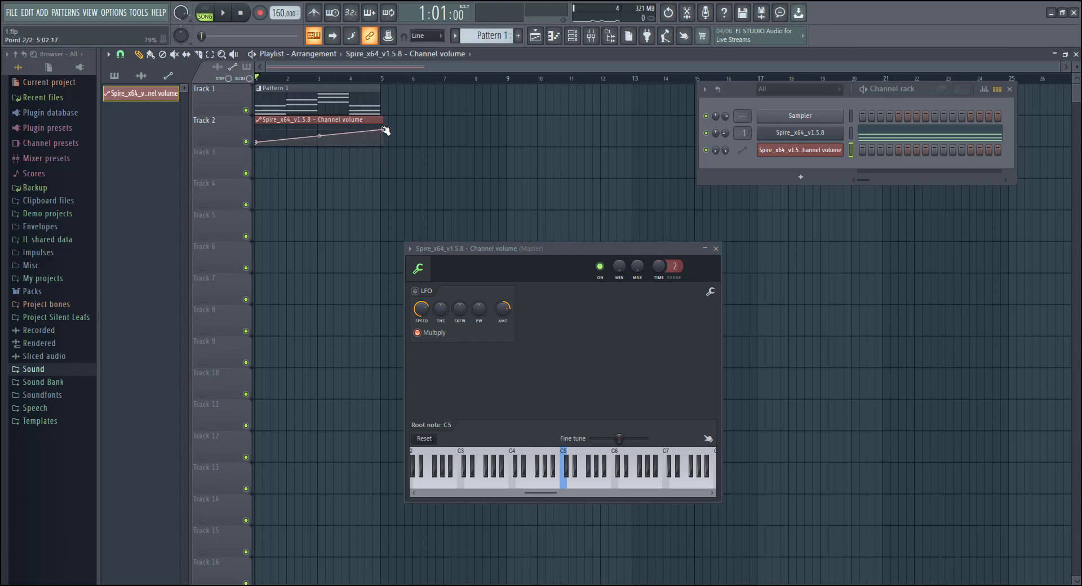
pyautogui.click(415, 291)
pyautogui.press('space')
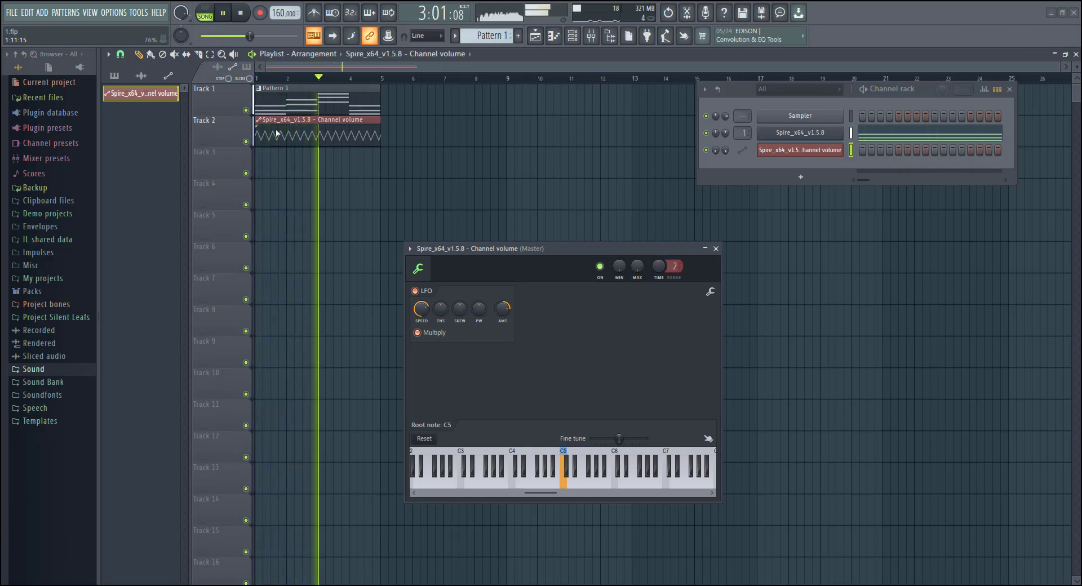
pyautogui.press('space')
# Step: Level the Track 2 channel volume automation into a flat line with the LFO off, and re-enable the LFO
pyautogui.click(433, 296)
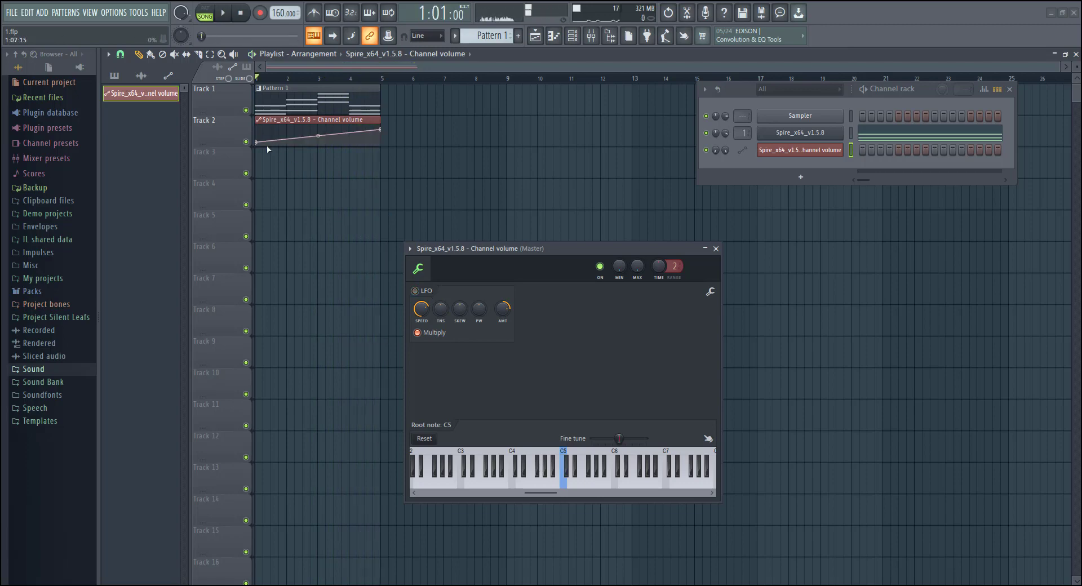
pyautogui.moveTo(259, 145); pyautogui.dragTo(258, 133)
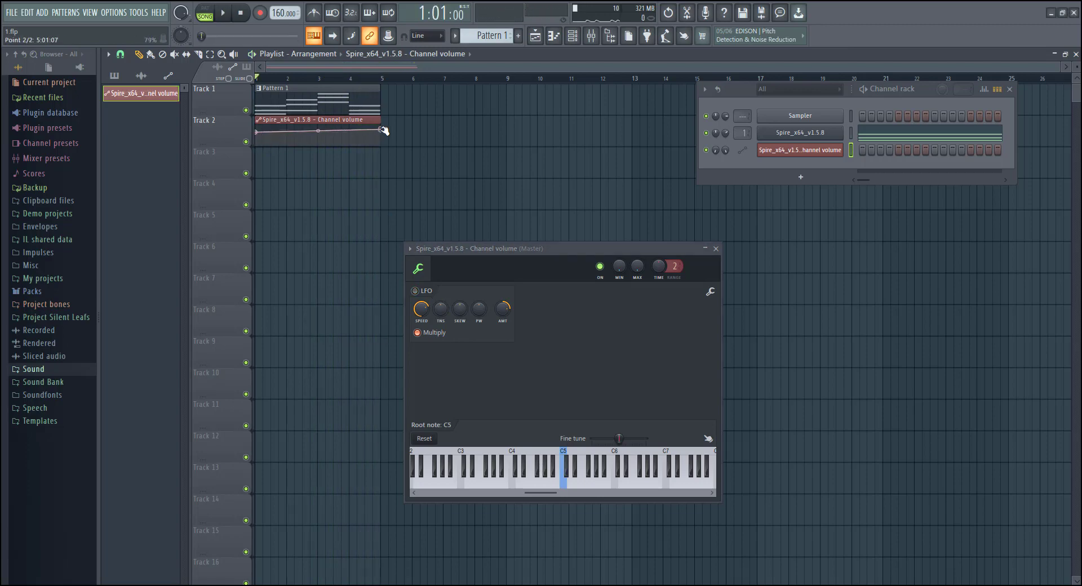
pyautogui.moveTo(384, 131); pyautogui.dragTo(383, 133)
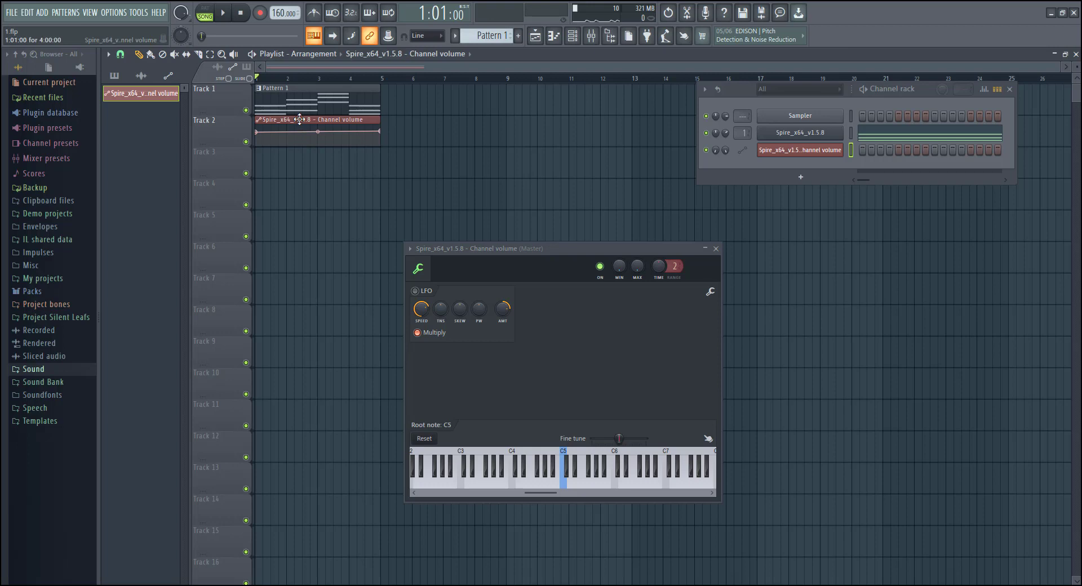
pyautogui.click(434, 293)
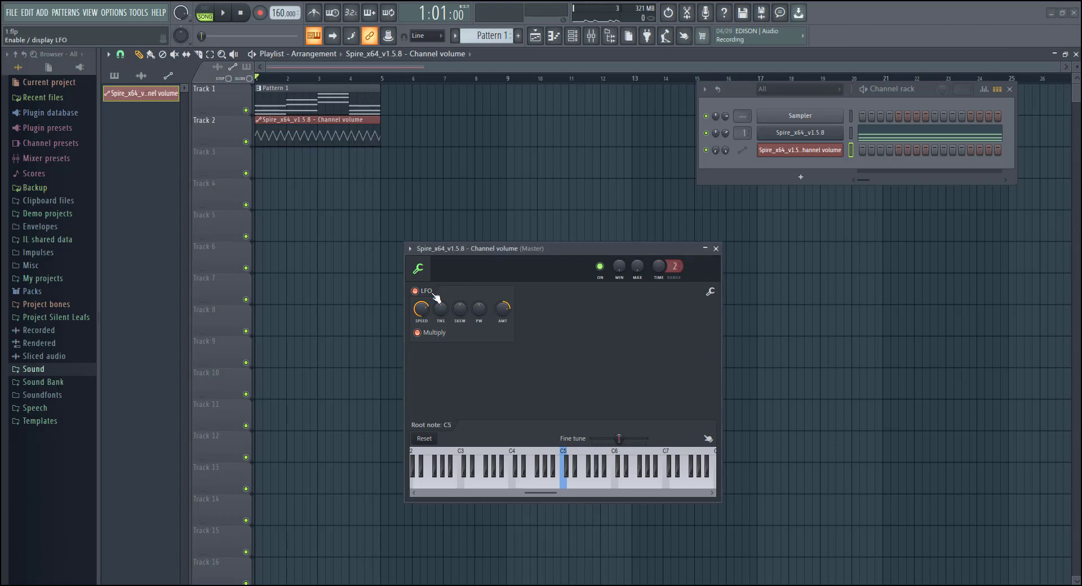
# Step: Adjust the LFO's tension to round its waveform, raise its amount, and reposition the automation settings window
pyautogui.moveTo(445, 303); pyautogui.dragTo(445, 317)
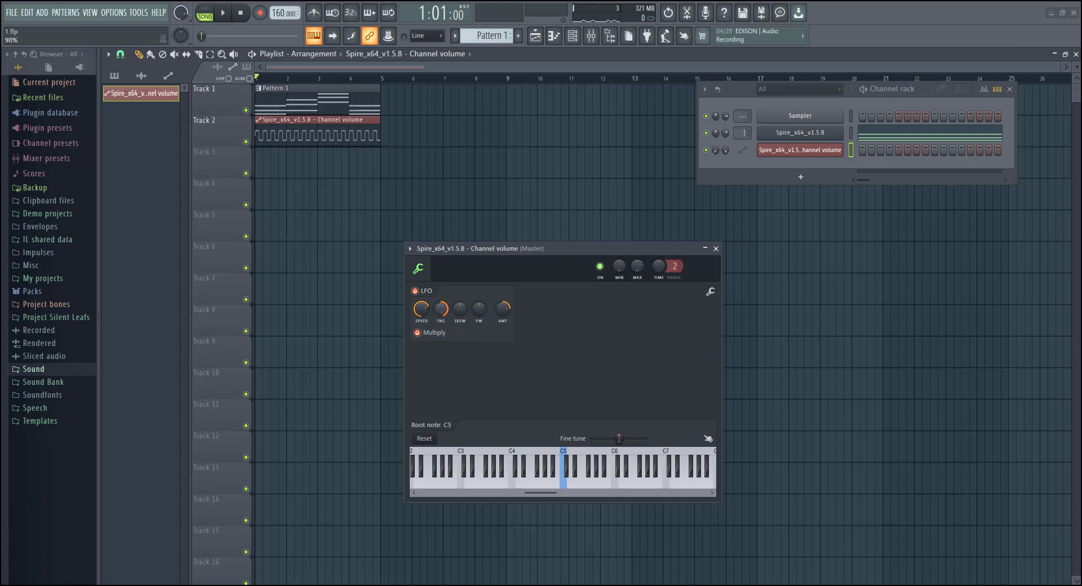
pyautogui.moveTo(440, 308); pyautogui.dragTo(440, 312)
pyautogui.moveTo(460, 308); pyautogui.dragTo(502, 297)
pyautogui.moveTo(485, 259); pyautogui.dragTo(522, 243)
# Step: Lower the LFO amount during playback to make the volume swing shallower, and replay the arrangement with it
pyautogui.press('space')
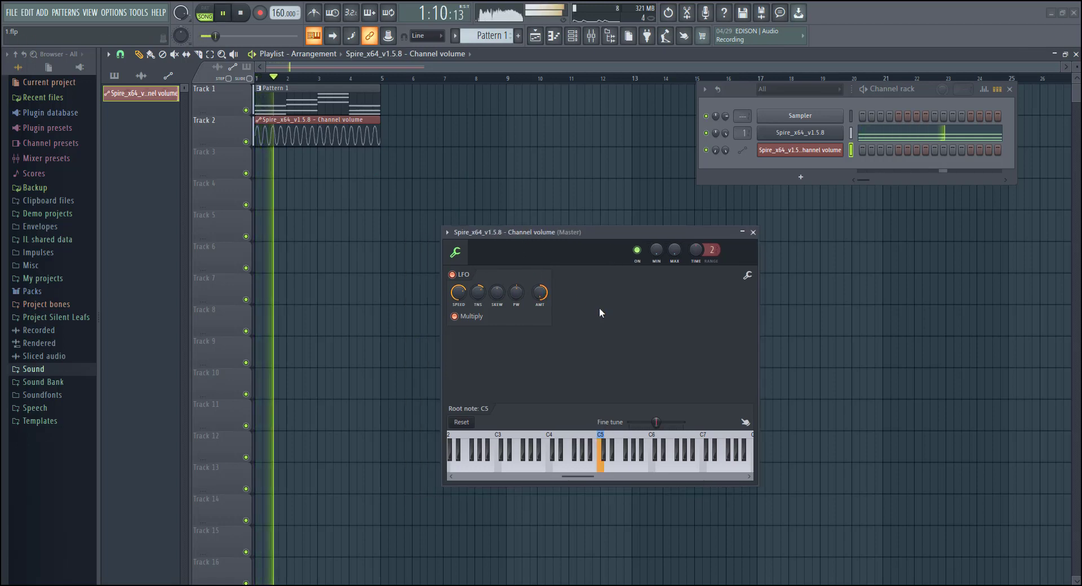
pyautogui.moveTo(539, 292); pyautogui.dragTo(540, 309)
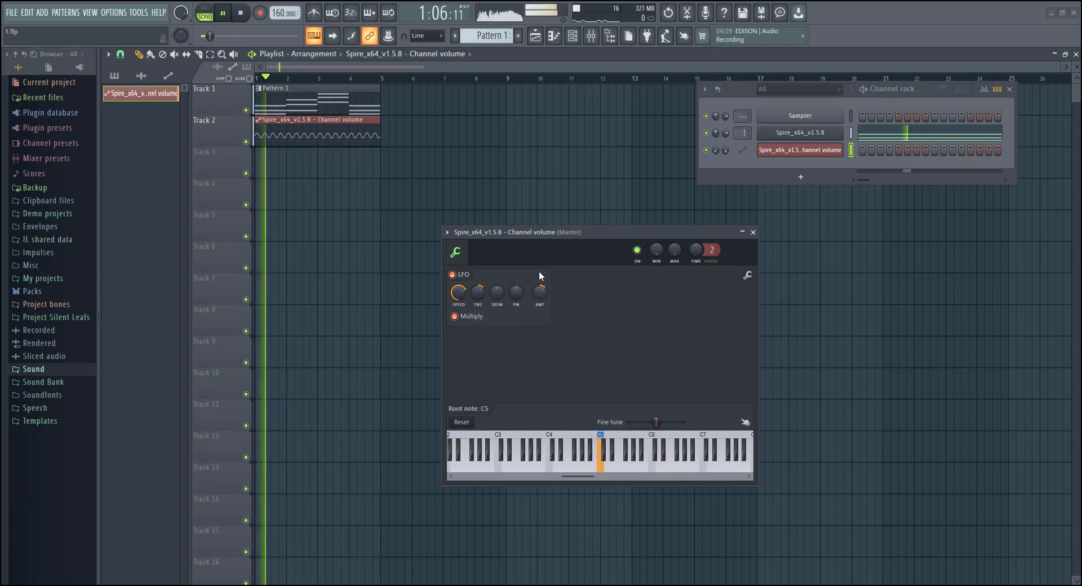
pyautogui.press('space')
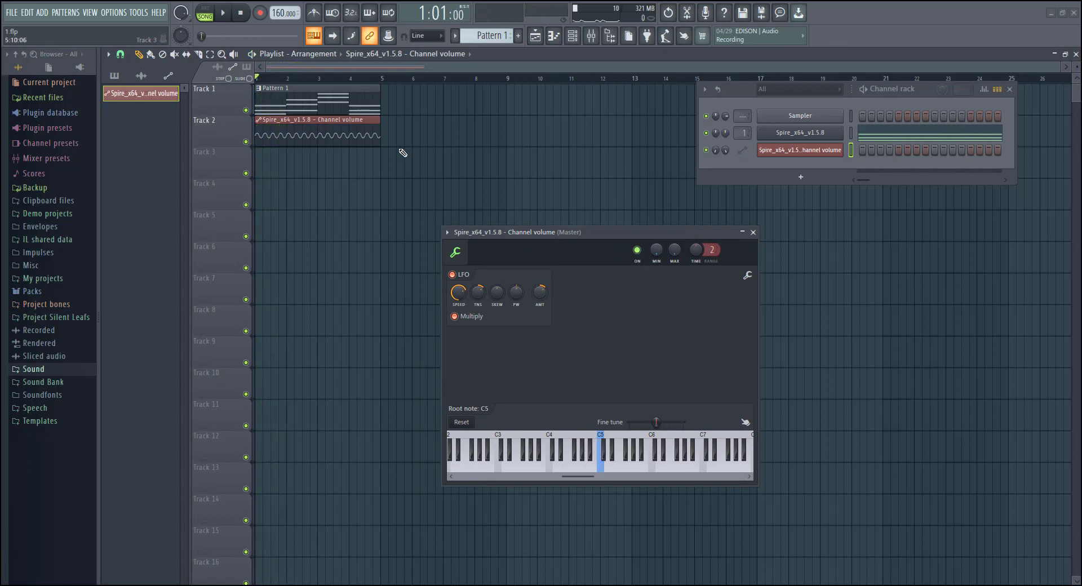
pyautogui.press('space')
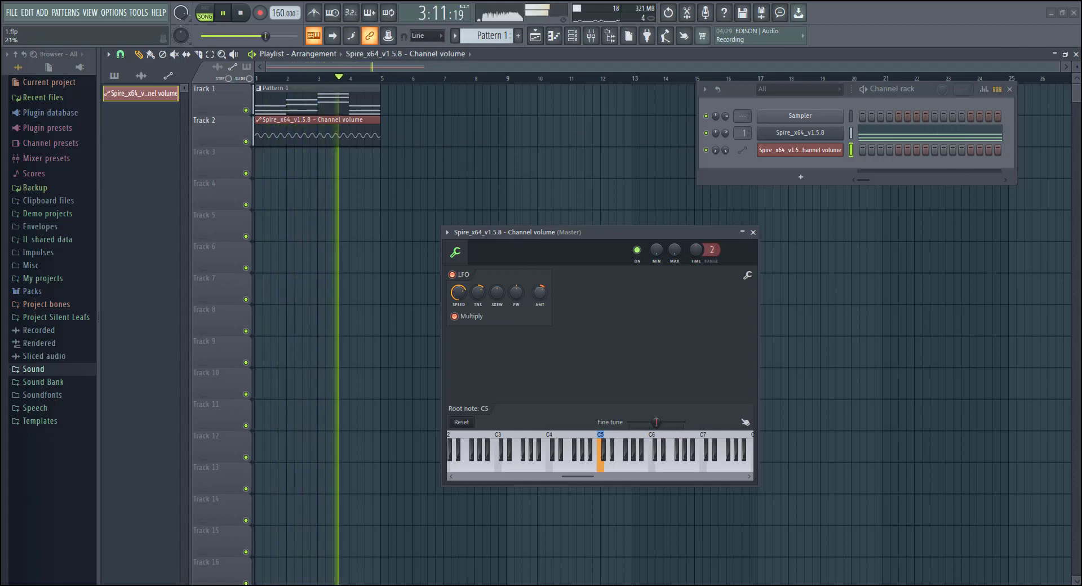
pyautogui.press('space')
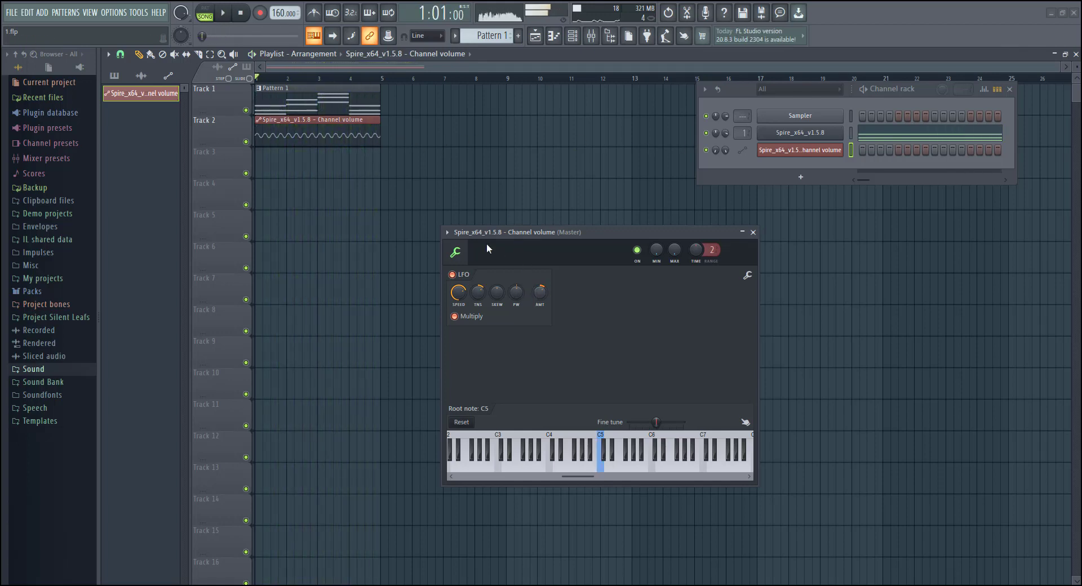
# Step: Try the LFO at maximum speed during playback and bring the speed back down
pyautogui.moveTo(541, 237)
pyautogui.mouseDown()
pyautogui.moveTo(550, 232)
pyautogui.moveTo(553, 245)
pyautogui.mouseUp()
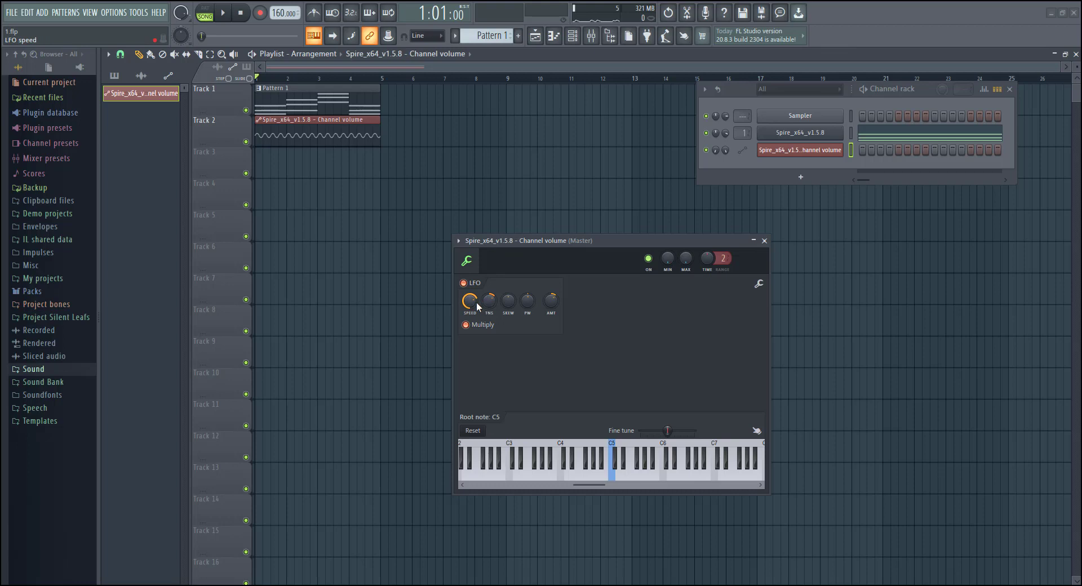
pyautogui.scroll(5, 475, 302)
pyautogui.press('space')
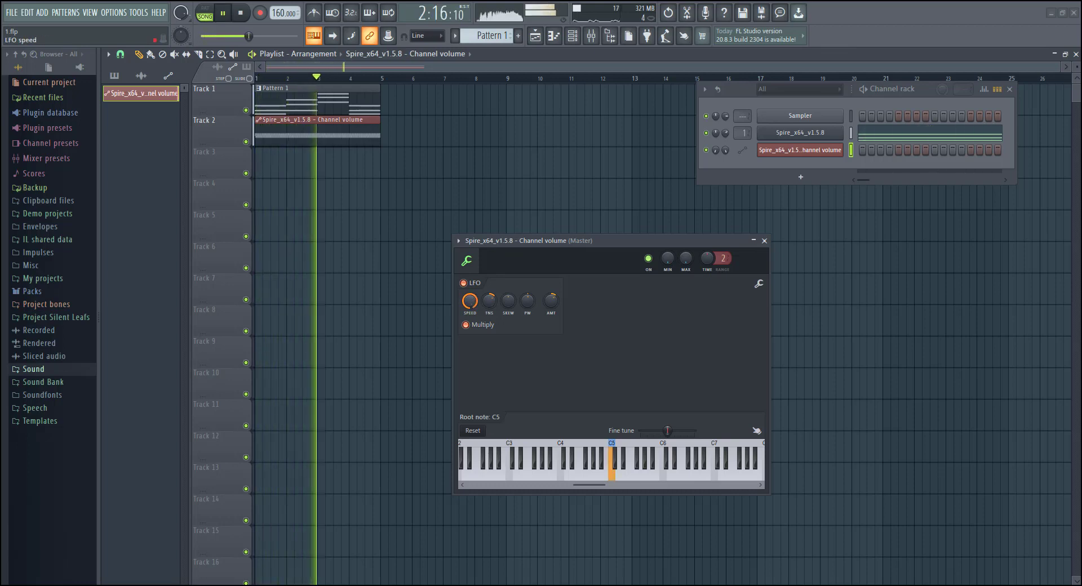
pyautogui.moveTo(474, 304)
pyautogui.mouseDown()
pyautogui.moveTo(474, 322)
pyautogui.moveTo(474, 311)
pyautogui.mouseUp()
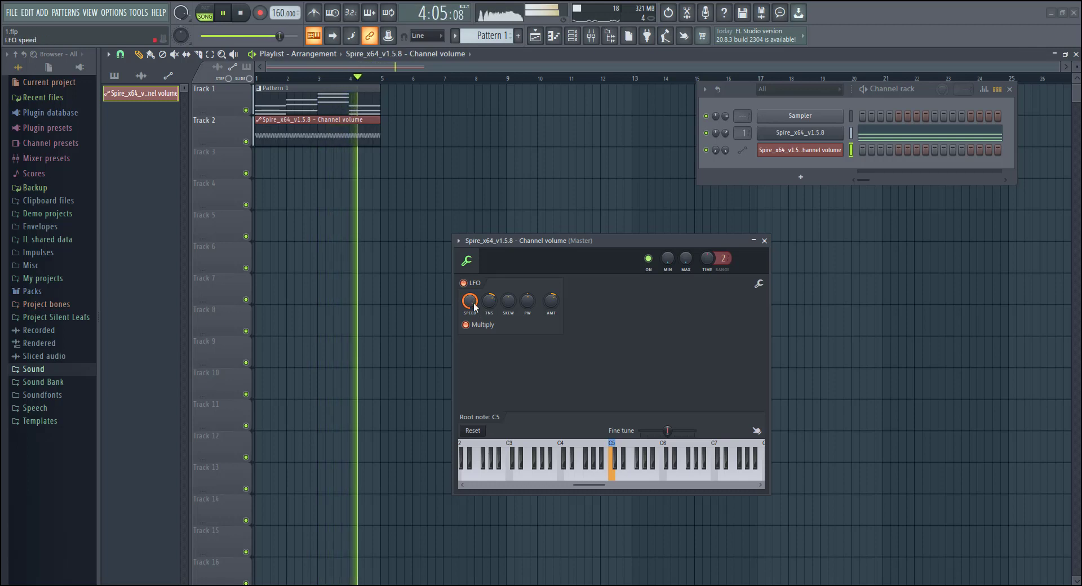
pyautogui.press('space')
# Step: Create an automation clip for the channel volume's LFO speed and place it on Track 4
pyautogui.rightClick(472, 303)
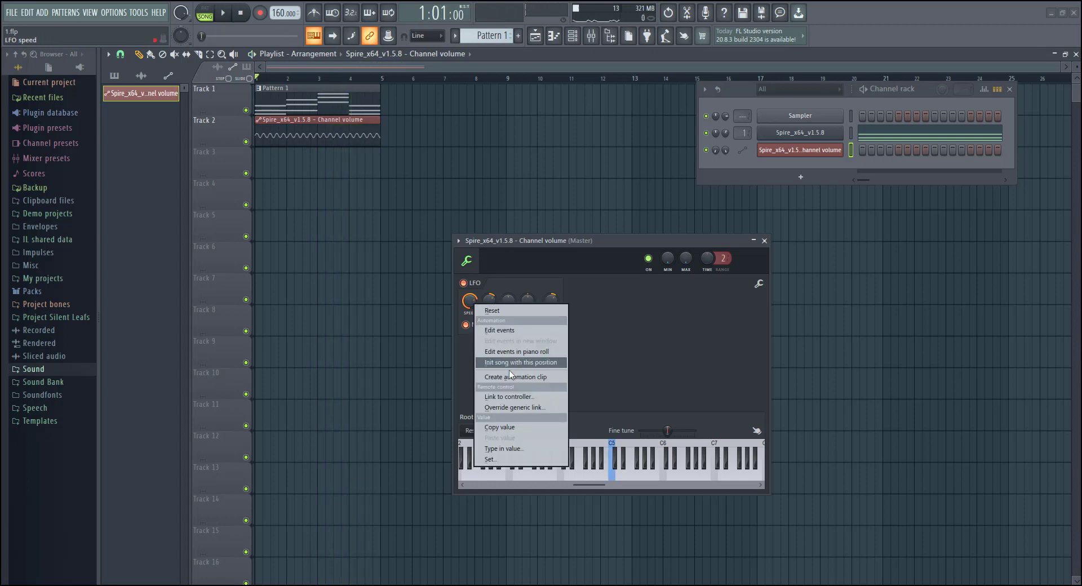
pyautogui.click(522, 382)
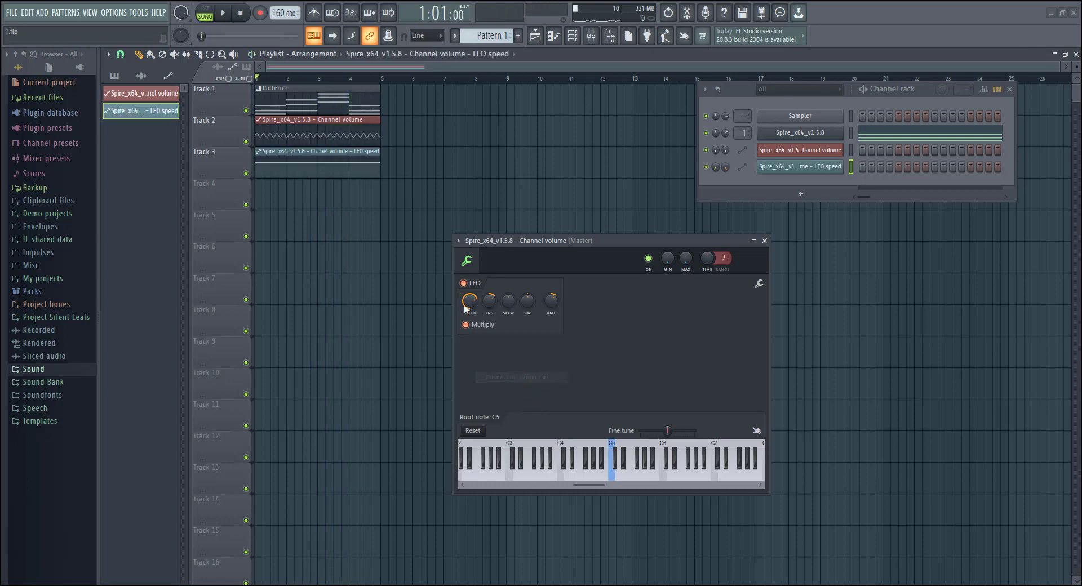
pyautogui.moveTo(329, 168); pyautogui.dragTo(329, 200)
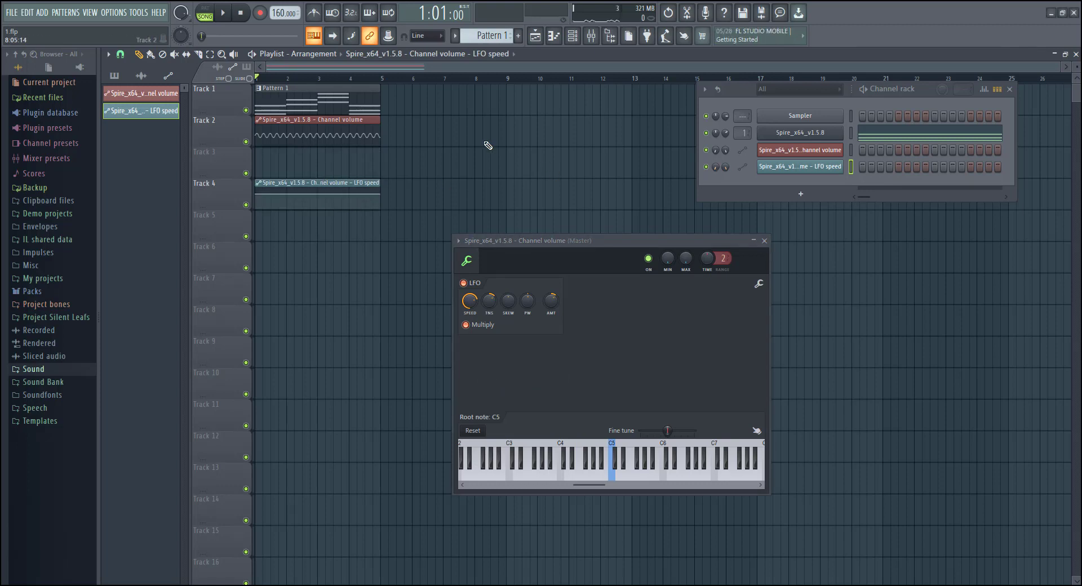
# Step: Shape the LFO speed automation on Track 4 into a rising ramp from bar 1 to bar 5 and play it back
pyautogui.moveTo(259, 195); pyautogui.dragTo(243, 203)
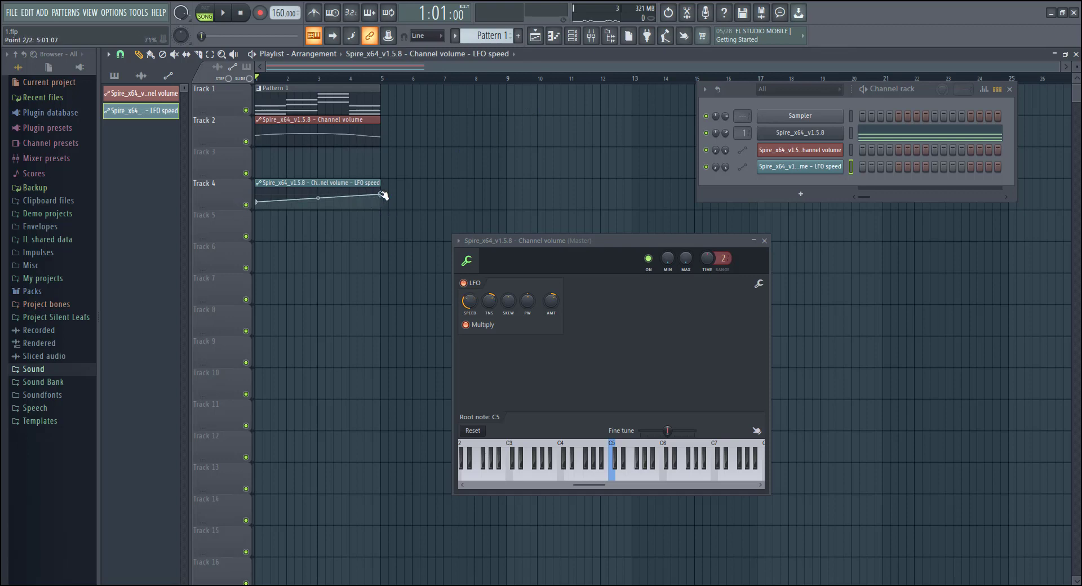
pyautogui.moveTo(383, 195); pyautogui.dragTo(381, 193)
pyautogui.press('space')
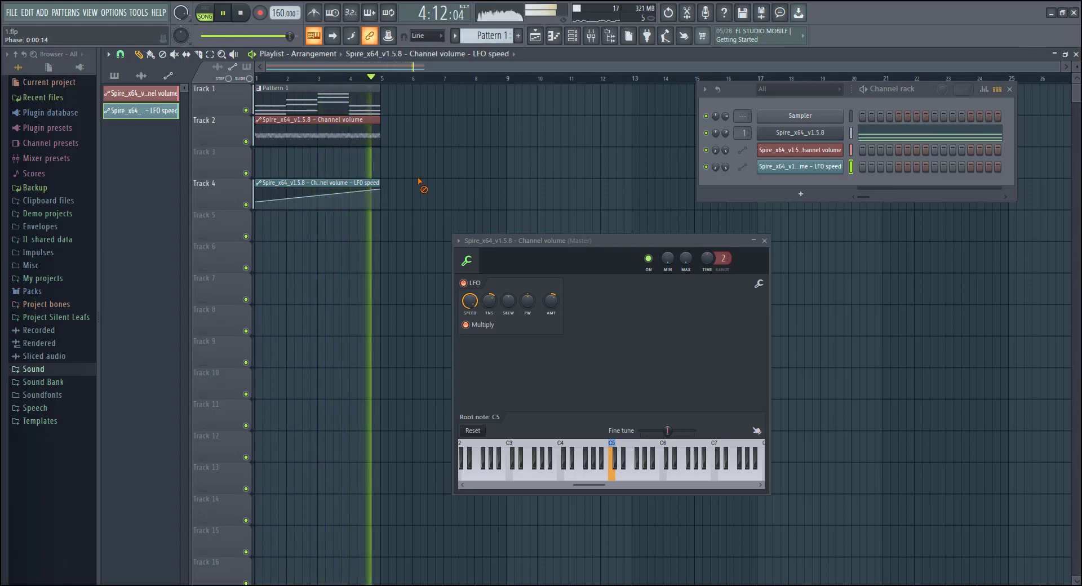
pyautogui.press('space')
# Step: Add control points to the Track 4 LFO speed automation to form a curve that rises, steps down and recovers, and play it back
pyautogui.rightClick(273, 193)
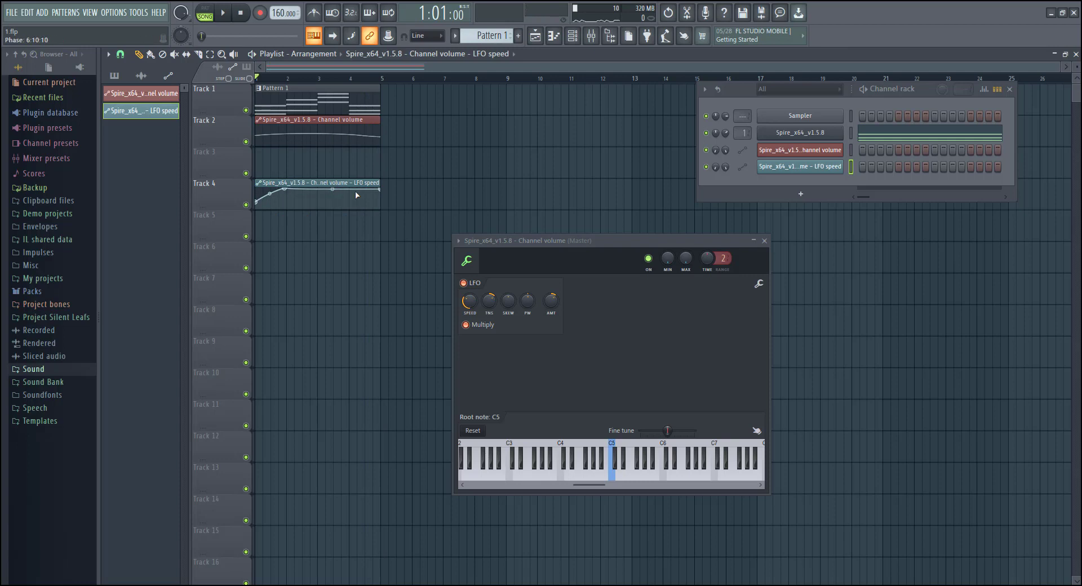
pyautogui.moveTo(379, 187)
pyautogui.mouseDown()
pyautogui.moveTo(350, 205)
pyautogui.moveTo(317, 199)
pyautogui.moveTo(382, 192)
pyautogui.mouseUp()
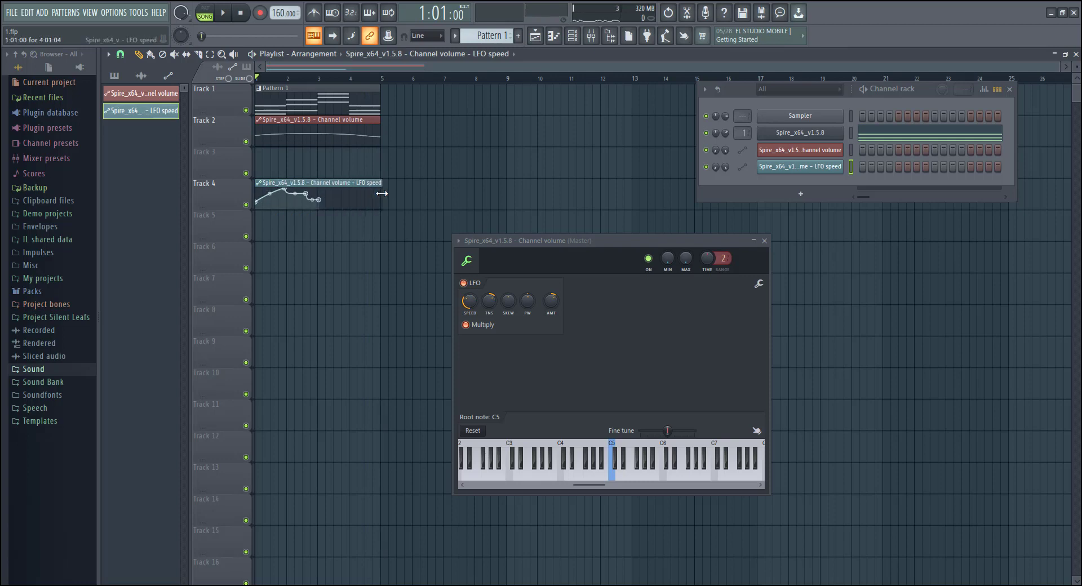
pyautogui.press('space')
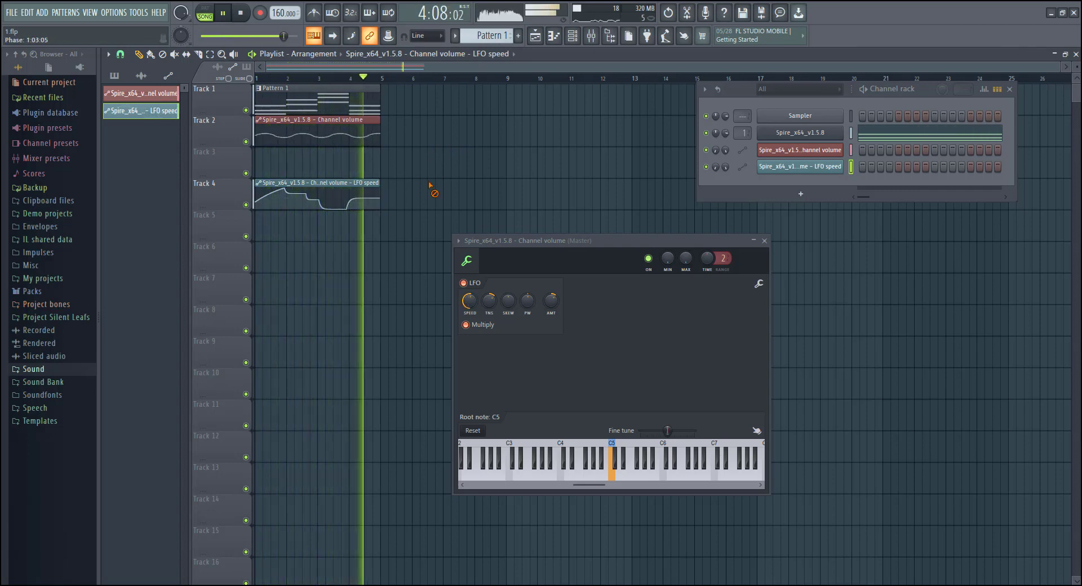
pyautogui.press('space')
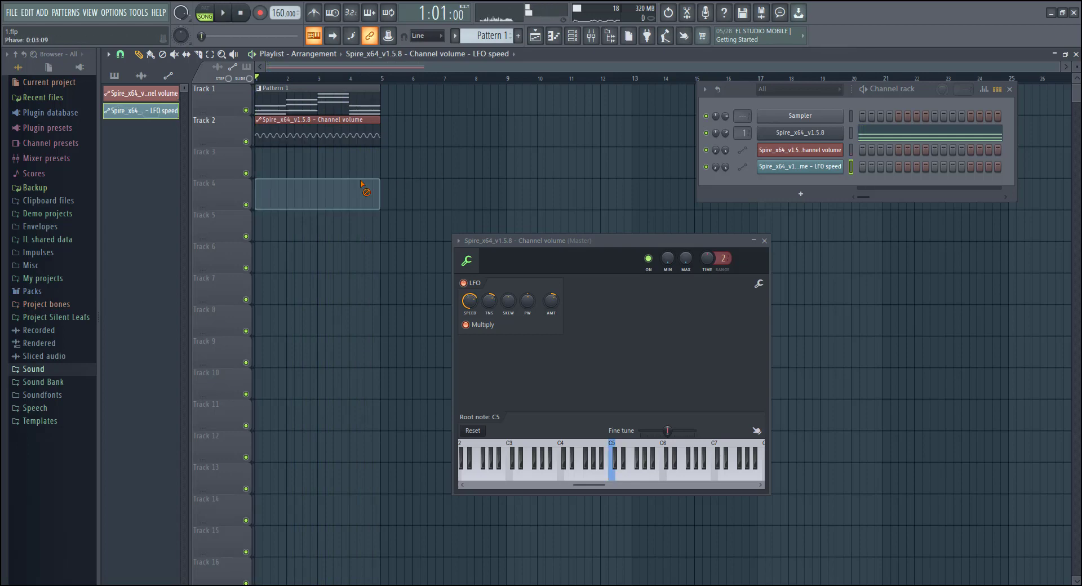
# Step: Delete the LFO speed clip on Track 4 and the channel volume clip on Track 2 from the playlist
pyautogui.rightClick(366, 195)
pyautogui.rightClick(373, 119)
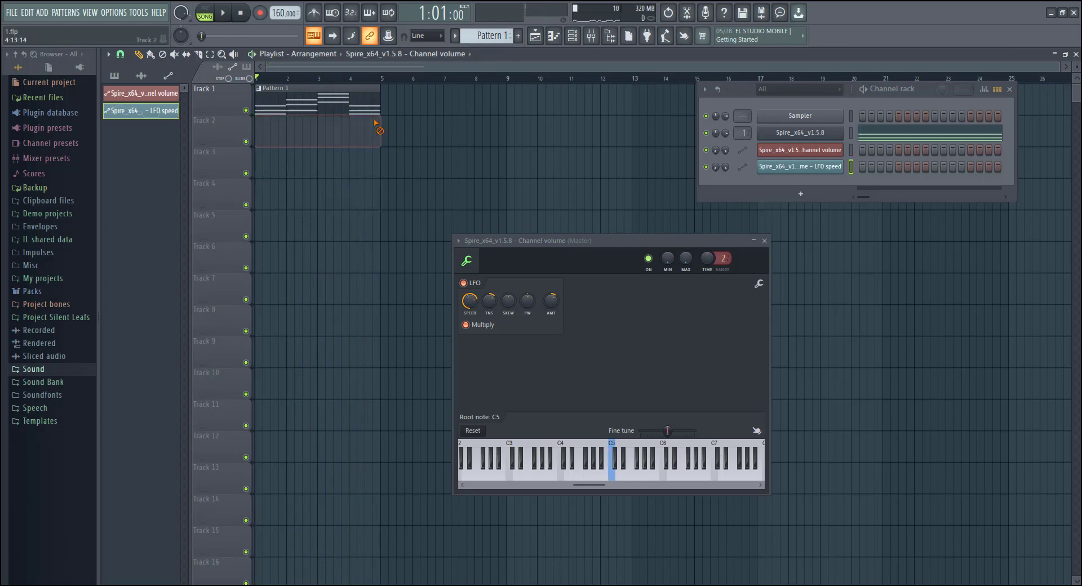
# Step: Delete the channel volume and LFO speed automation channels from the project for good
pyautogui.rightClick(151, 93)
pyautogui.click(191, 178)
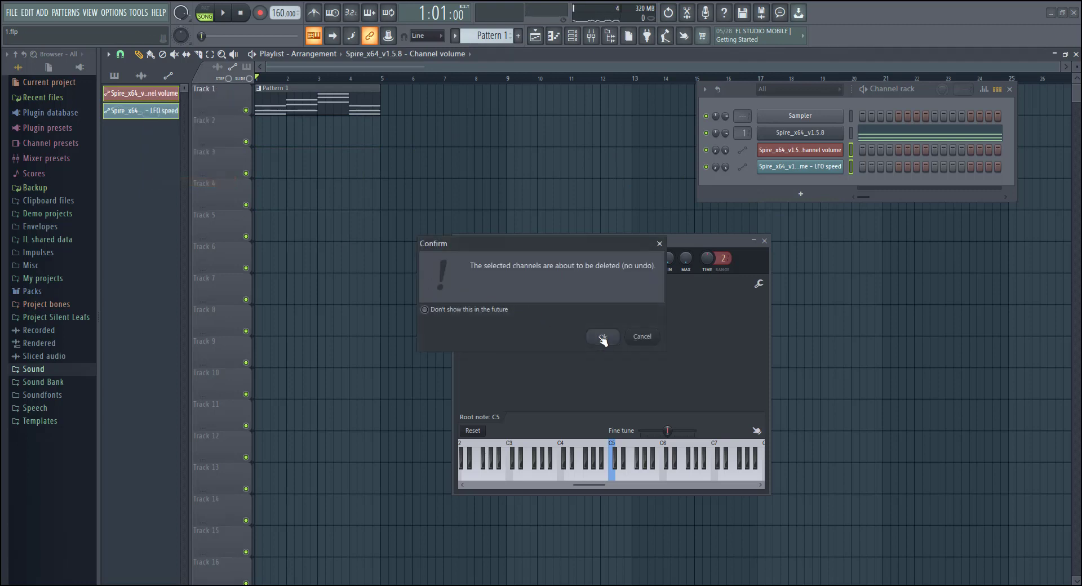
pyautogui.click(603, 337)
pyautogui.click(115, 76)
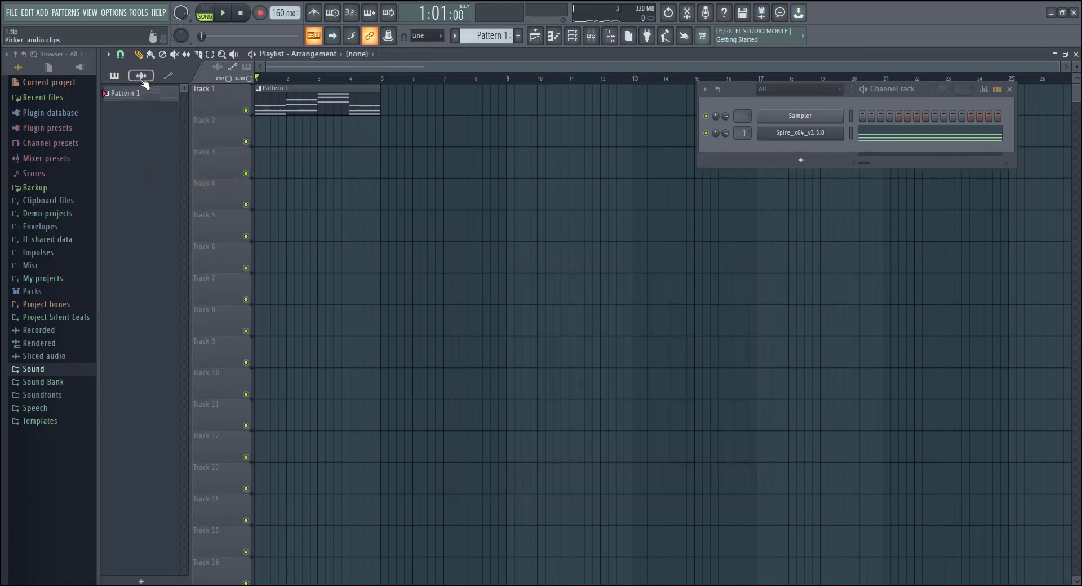
# Step: Load Fruity Parametric EQ 2 into the first effect slot of mixer track Insert 1 and position its window
pyautogui.click(591, 40)
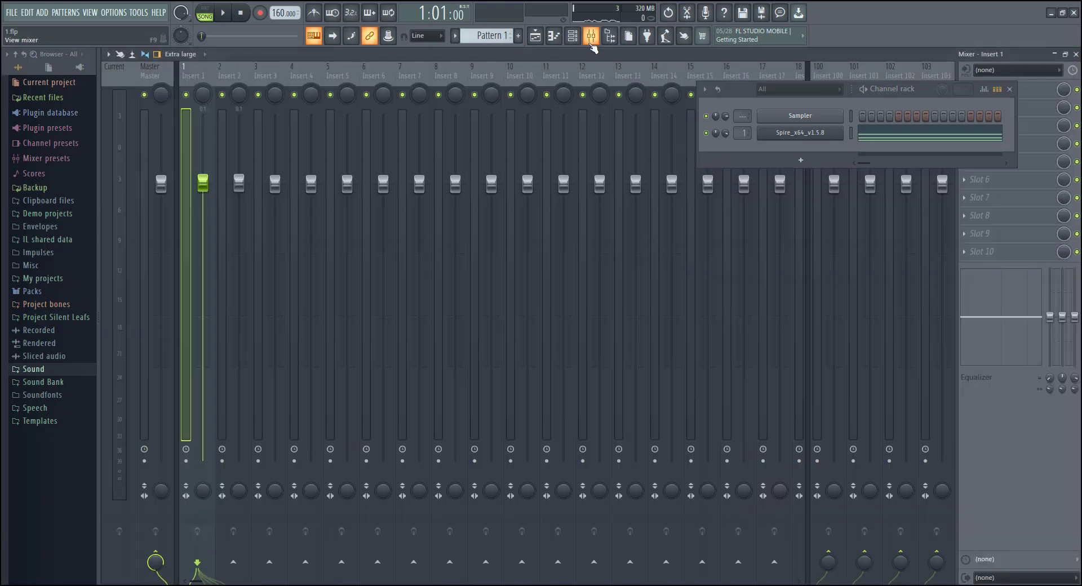
pyautogui.click(1025, 93)
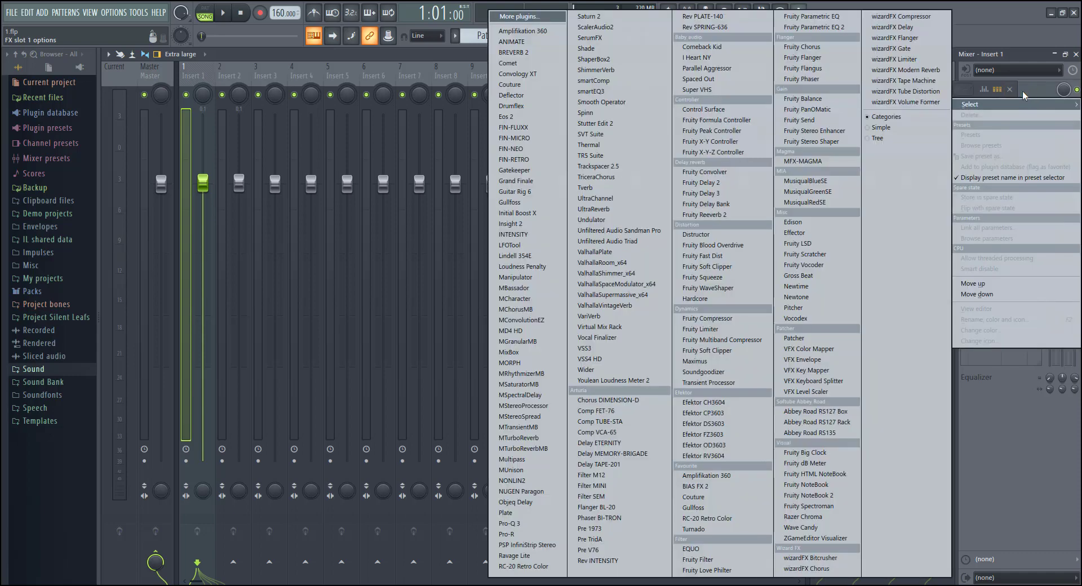
pyautogui.click(825, 27)
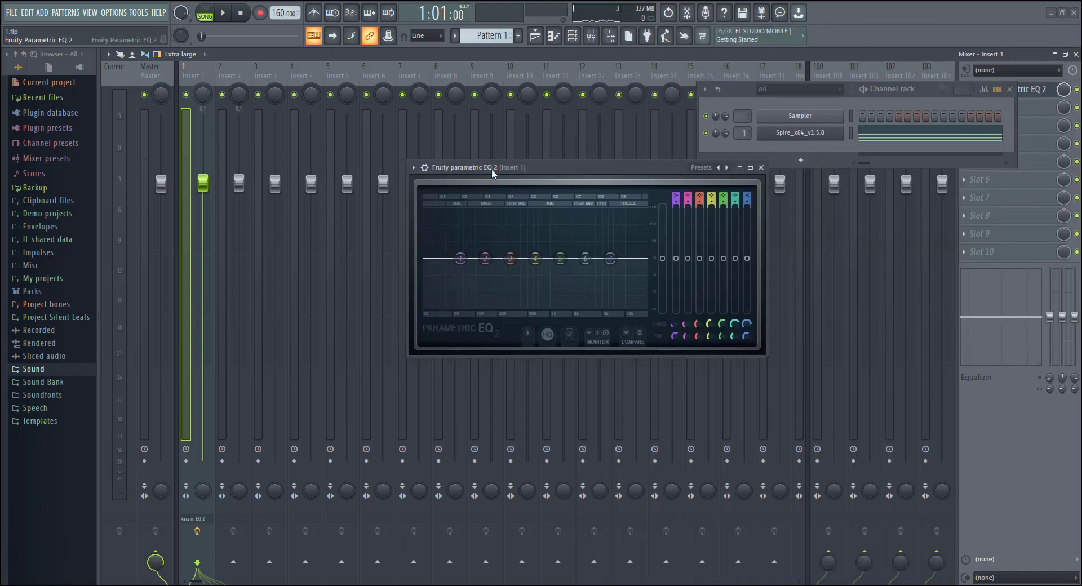
pyautogui.moveTo(491, 168); pyautogui.dragTo(441, 246)
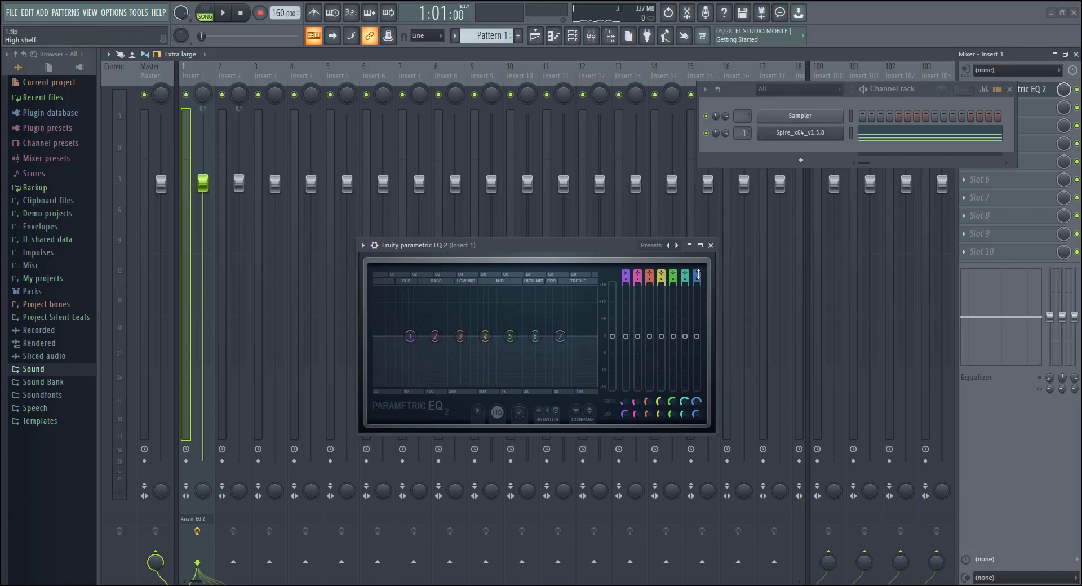
# Step: Turn band 7 of the equalizer into a low-pass filter with a steeper slope
pyautogui.scroll(-3, 697, 275)
pyautogui.scroll(-3, 697, 275)
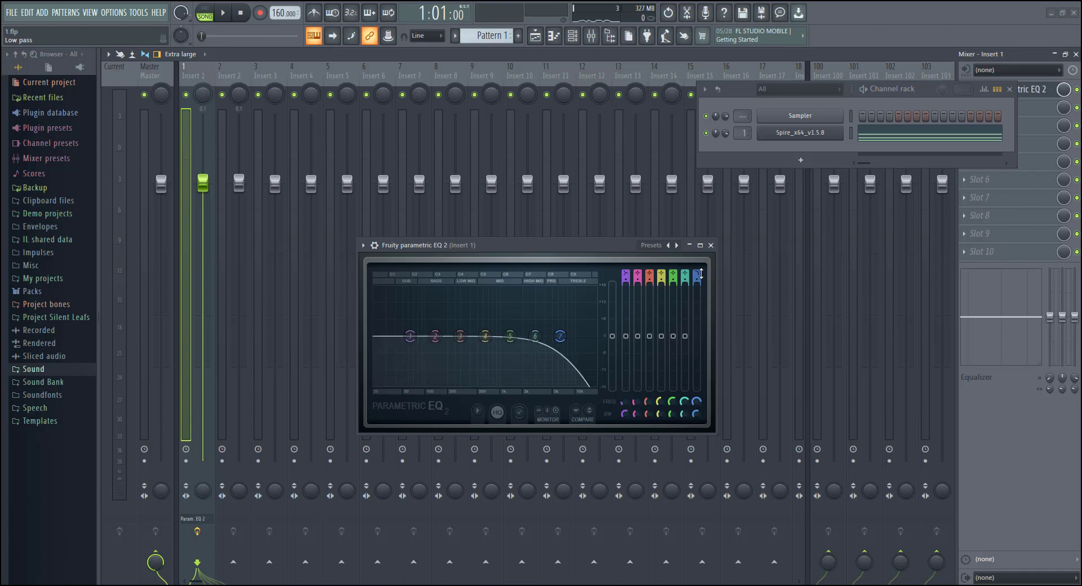
pyautogui.scroll(-1, 699, 274)
pyautogui.scroll(2, 699, 273)
pyautogui.scroll(-1, 699, 274)
pyautogui.moveTo(698, 282); pyautogui.dragTo(698, 276)
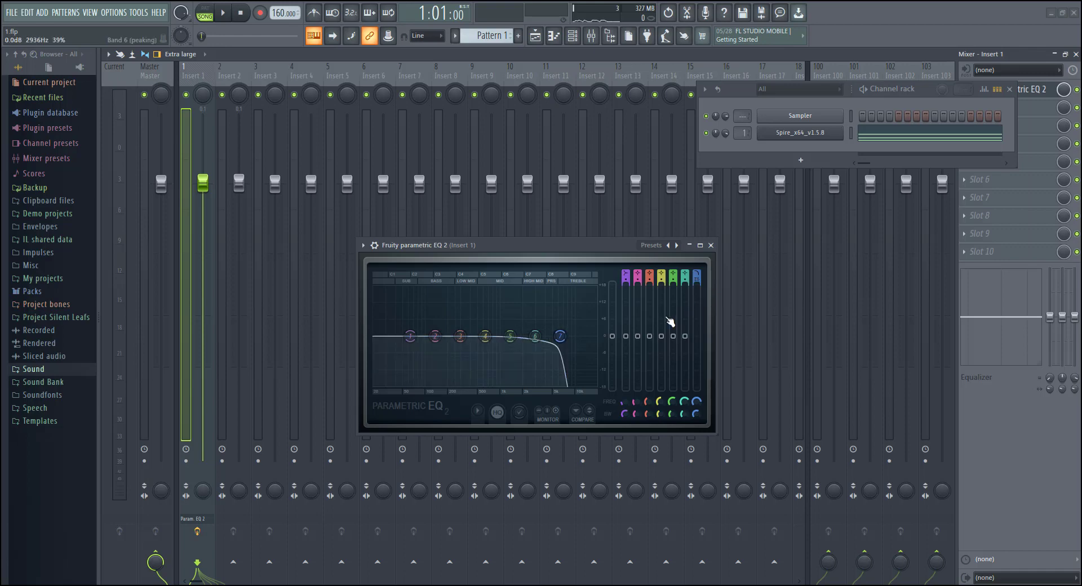
# Step: Lower the band 7 low-pass frequency slightly while playing the song
pyautogui.press('space')
pyautogui.moveTo(697, 402)
pyautogui.mouseDown()
pyautogui.moveTo(697, 423)
pyautogui.moveTo(697, 388)
pyautogui.moveTo(698, 400)
pyautogui.mouseUp()
pyautogui.press('space')
# Step: Create an automation clip for the band 7 frequency, move it to Track 3 and shift the equalizer window aside
pyautogui.rightClick(698, 399)
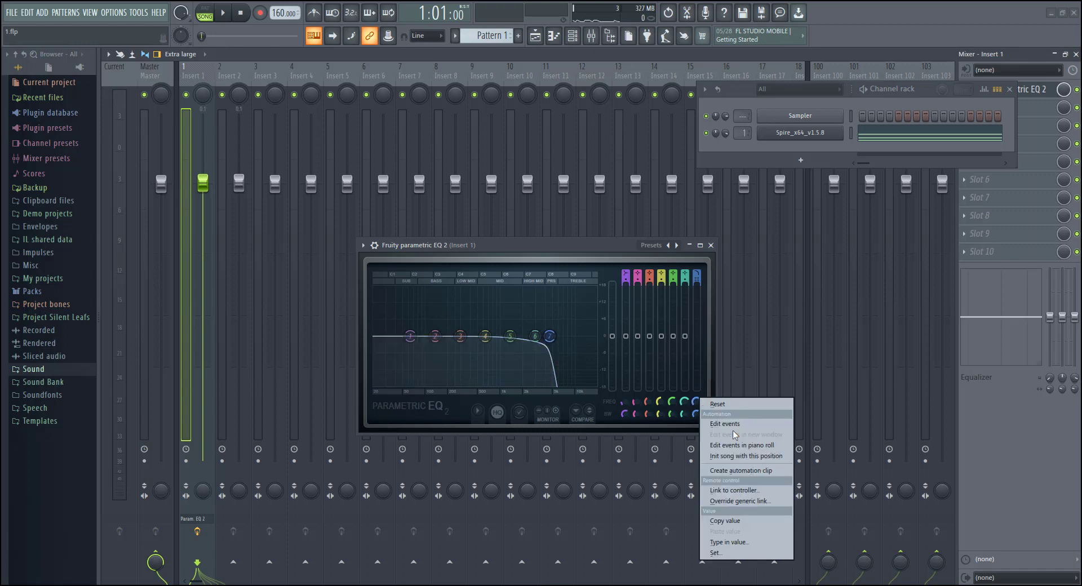
pyautogui.click(761, 471)
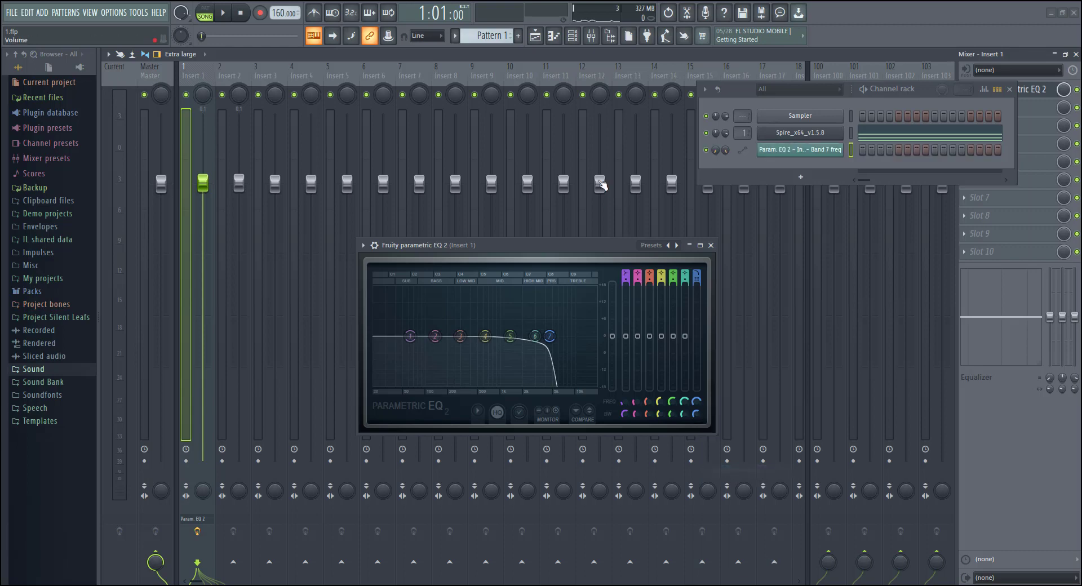
pyautogui.click(535, 36)
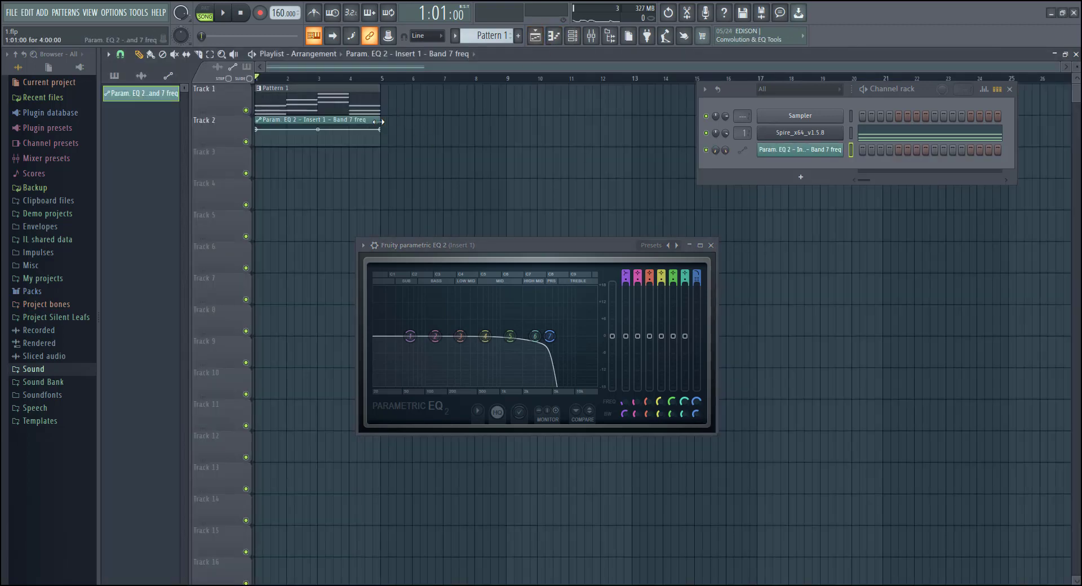
pyautogui.moveTo(353, 152); pyautogui.dragTo(352, 184)
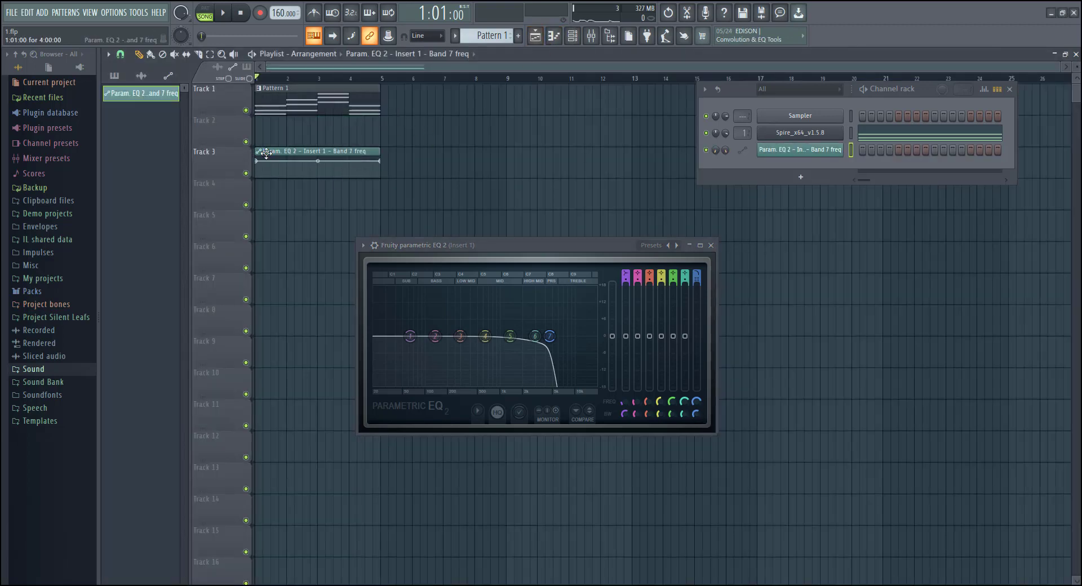
pyautogui.rightClick(365, 252)
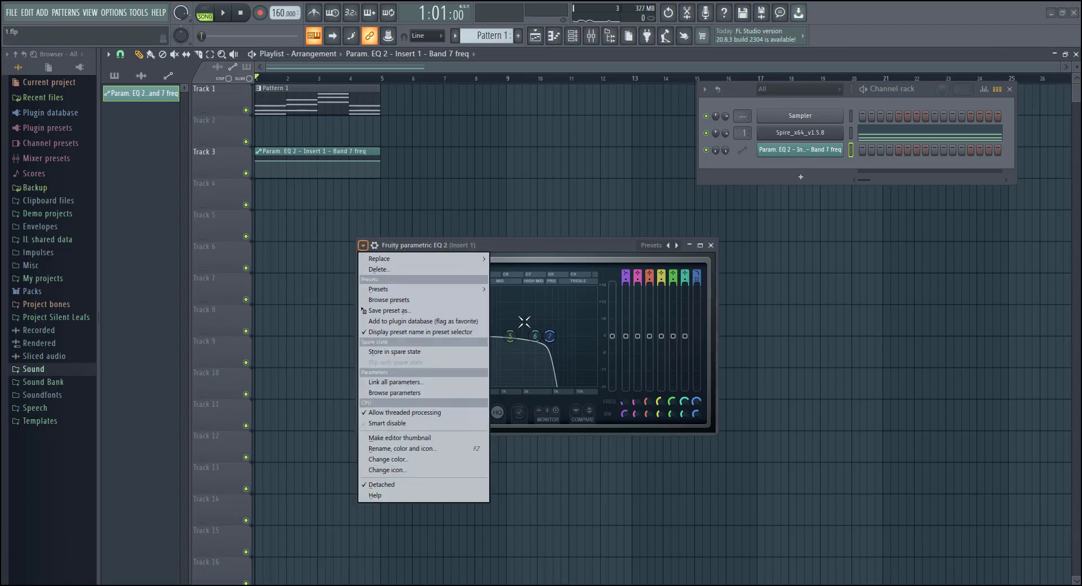
pyautogui.click(546, 247)
pyautogui.moveTo(544, 246); pyautogui.dragTo(689, 249)
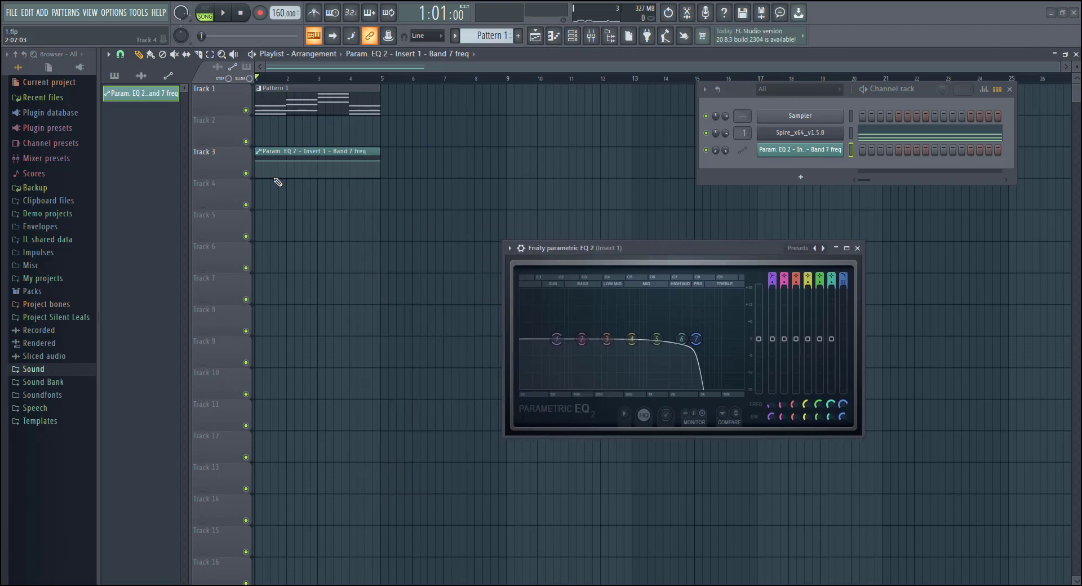
# Step: Enable the LFO on the band 7 frequency clip and create an automation clip for its LFO speed
pyautogui.click(266, 151)
pyautogui.click(206, 226)
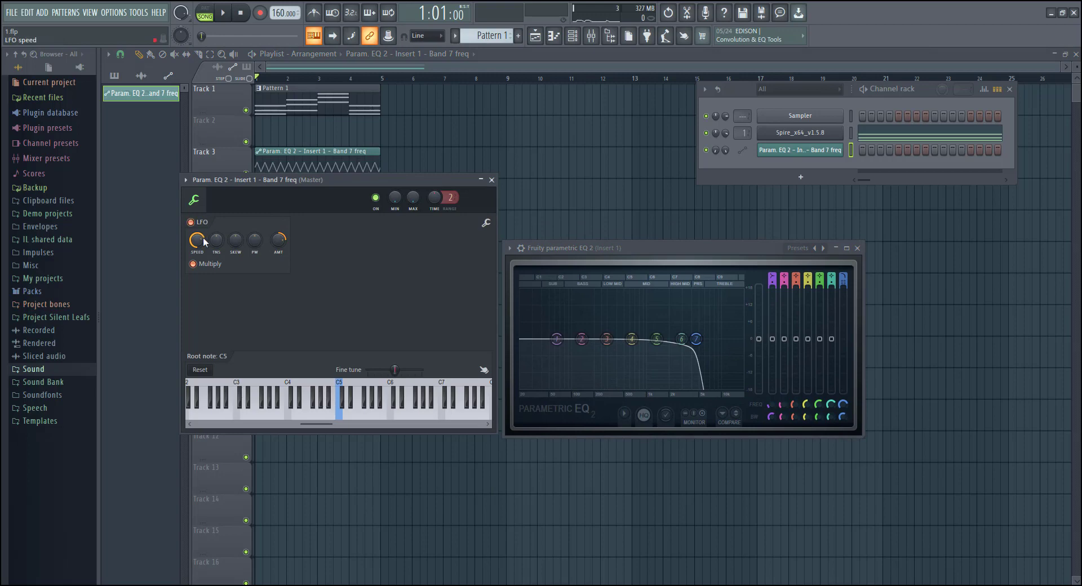
pyautogui.rightClick(200, 238)
pyautogui.click(246, 312)
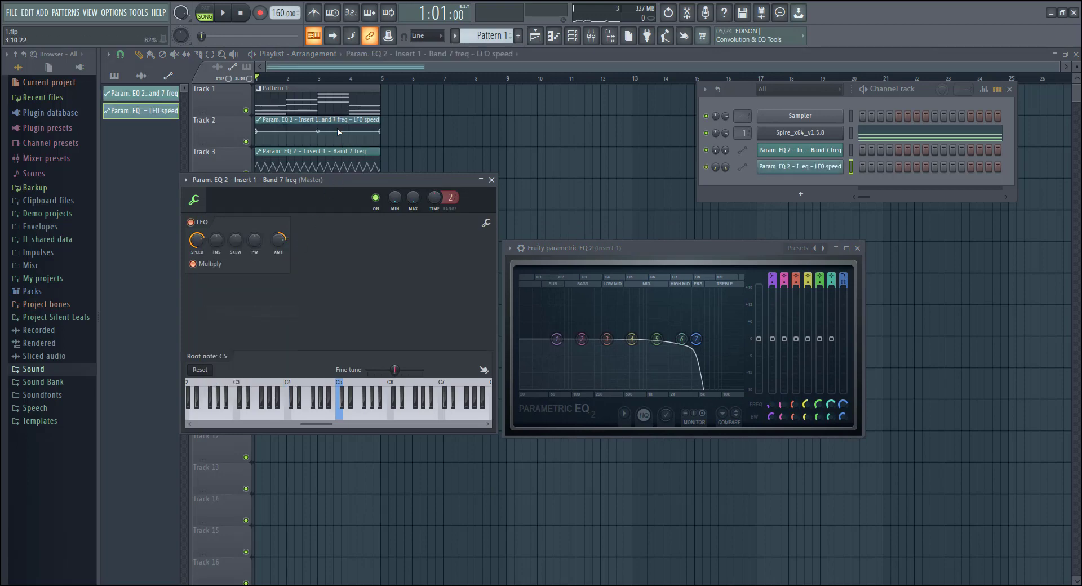
# Step: Lower the starting point of the LFO speed clip on Track 2 to 24% as a rising ramp and play it back
pyautogui.moveTo(257, 132); pyautogui.dragTo(245, 139)
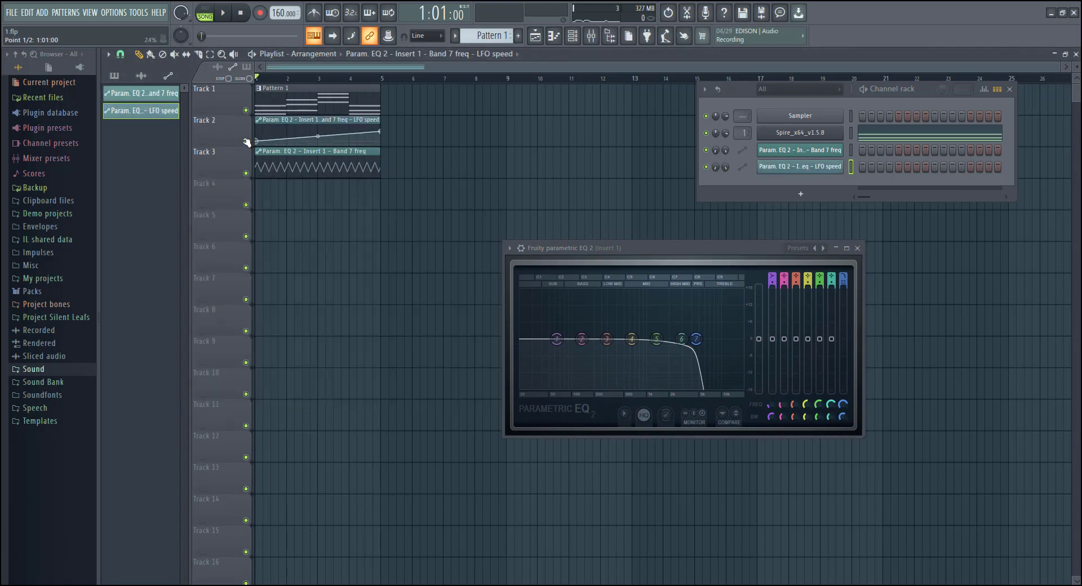
pyautogui.press('space')
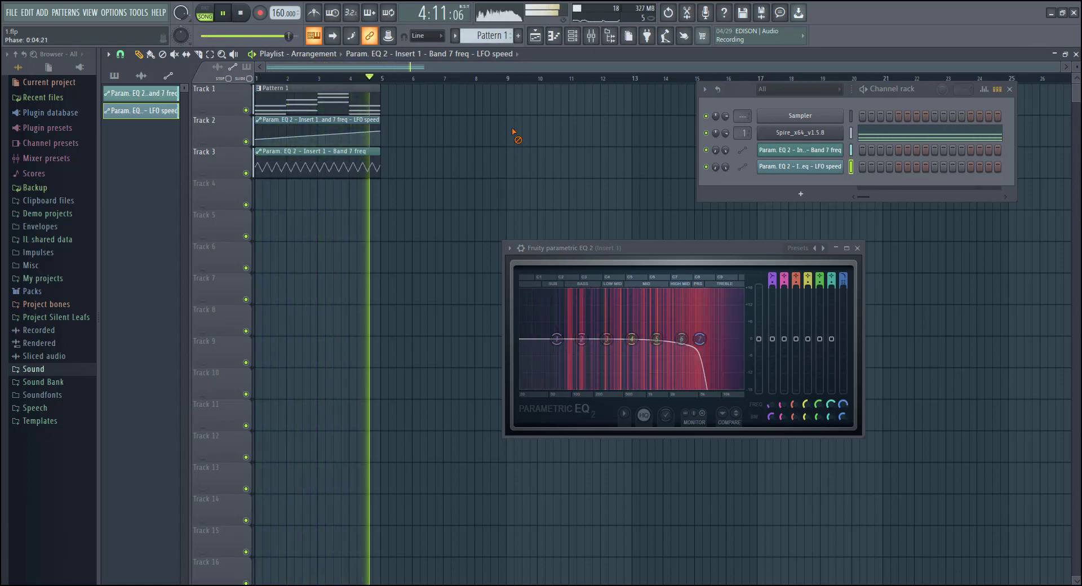
pyautogui.press('space')
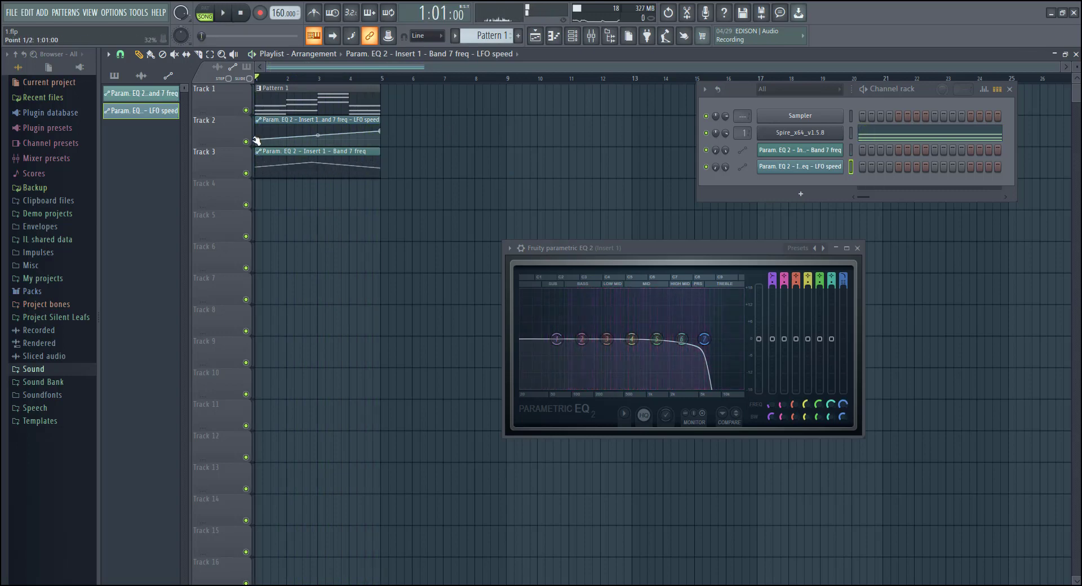
# Step: Raise both ends of the LFO speed ramp on Track 2, with the end point at 84%, and play it back
pyautogui.moveTo(256, 141); pyautogui.dragTo(309, 140)
pyautogui.moveTo(378, 132); pyautogui.dragTo(382, 130)
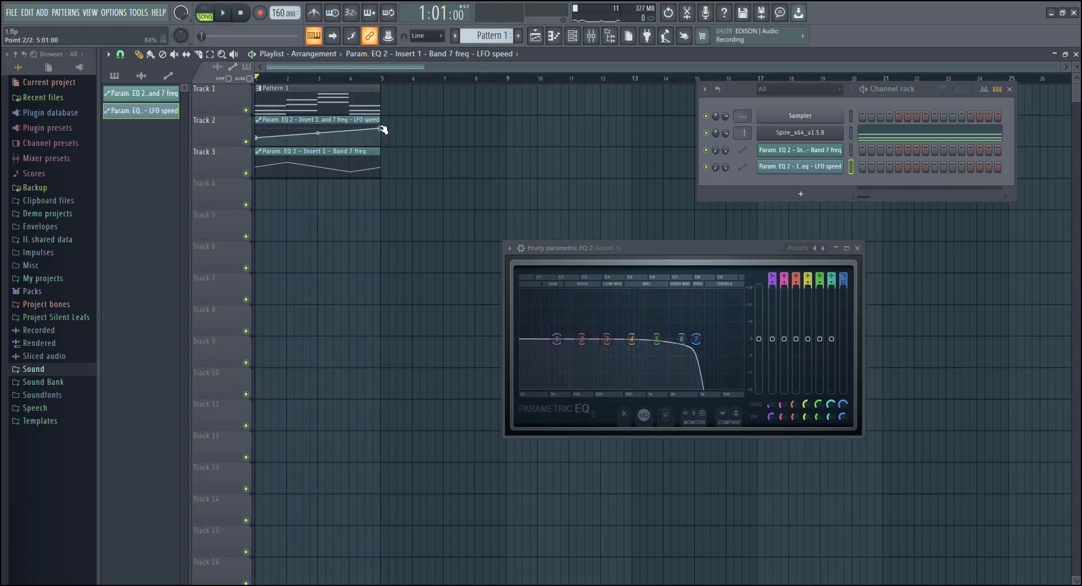
pyautogui.press('space')
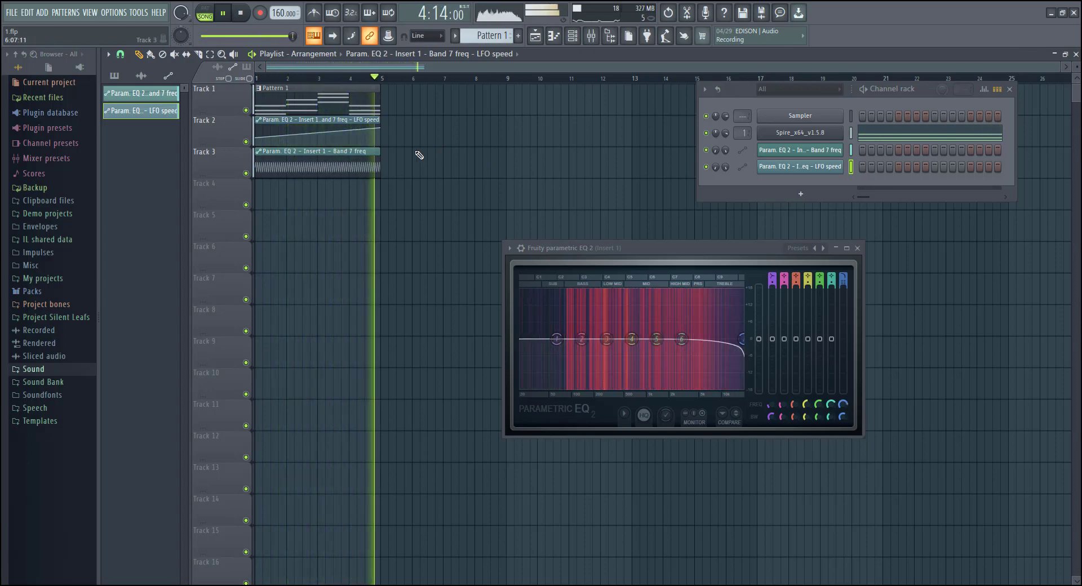
pyautogui.press('space')
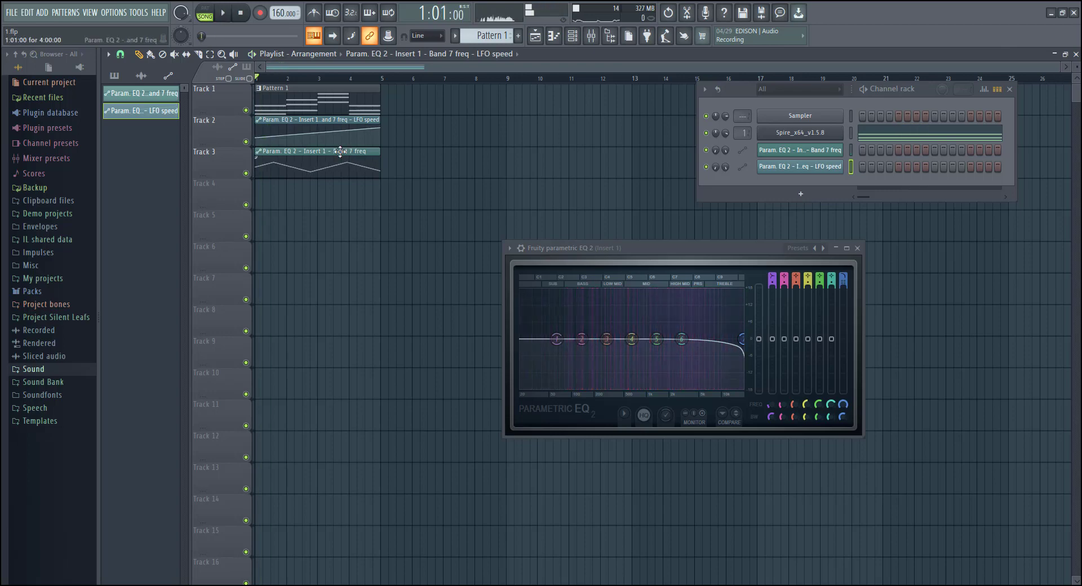
# Step: Reduce the LFO amount of the band 7 frequency clip and move its settings window below the playlist clips
pyautogui.doubleClick(341, 152)
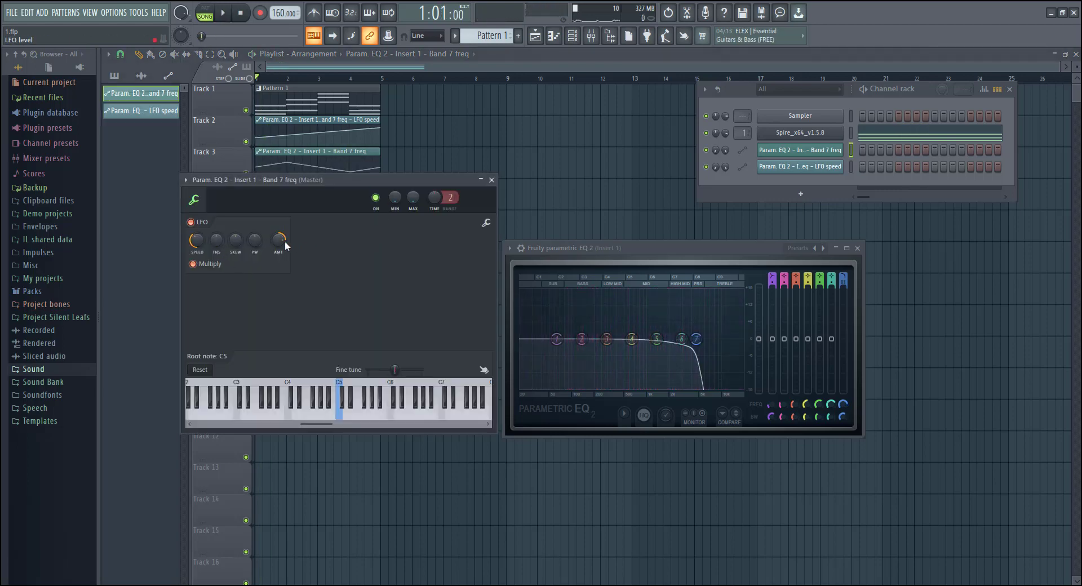
pyautogui.moveTo(282, 241); pyautogui.dragTo(283, 259)
pyautogui.moveTo(389, 191); pyautogui.dragTo(366, 291)
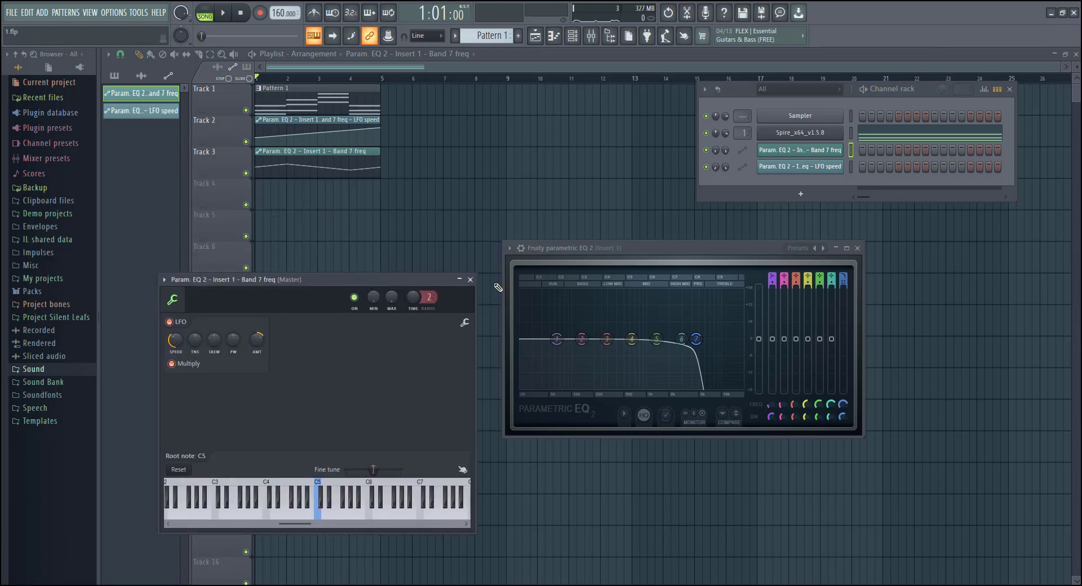
# Step: Move the equalizer window aside and sweep the band 7 frequency down to 38 Hz and back up
pyautogui.moveTo(553, 255); pyautogui.dragTo(582, 253)
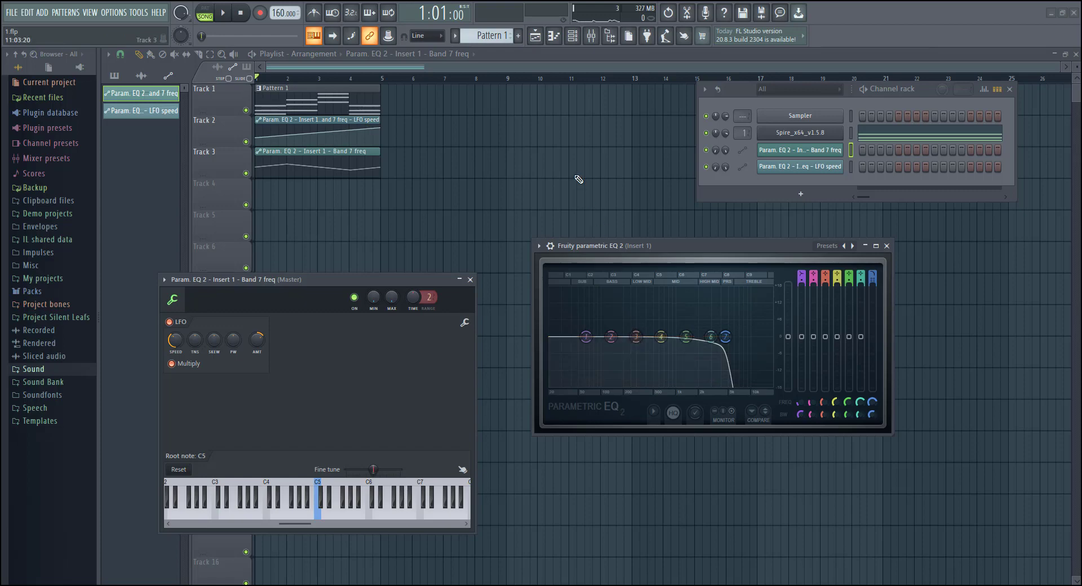
pyautogui.moveTo(873, 407); pyautogui.dragTo(873, 445)
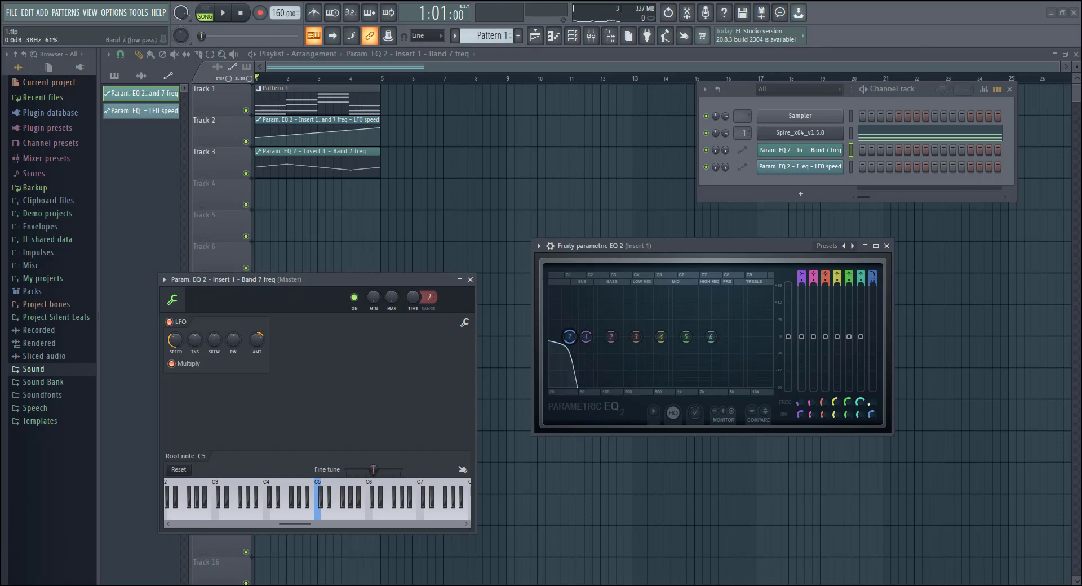
pyautogui.moveTo(880, 398); pyautogui.dragTo(872, 336)
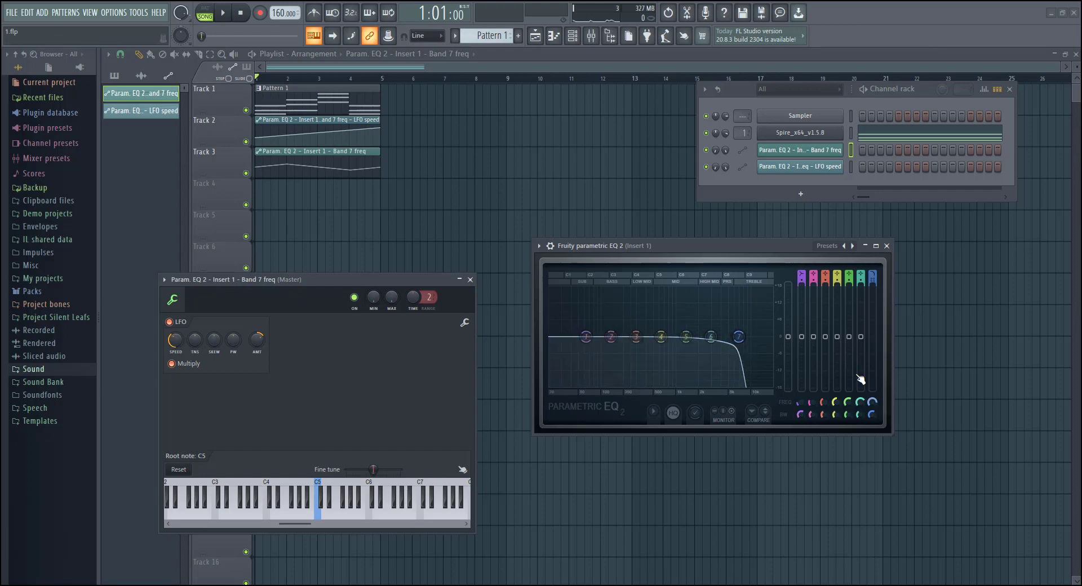
# Step: Set the LFO amount of the band 7 frequency clip to 16% and play the song
pyautogui.moveTo(257, 340); pyautogui.dragTo(256, 361)
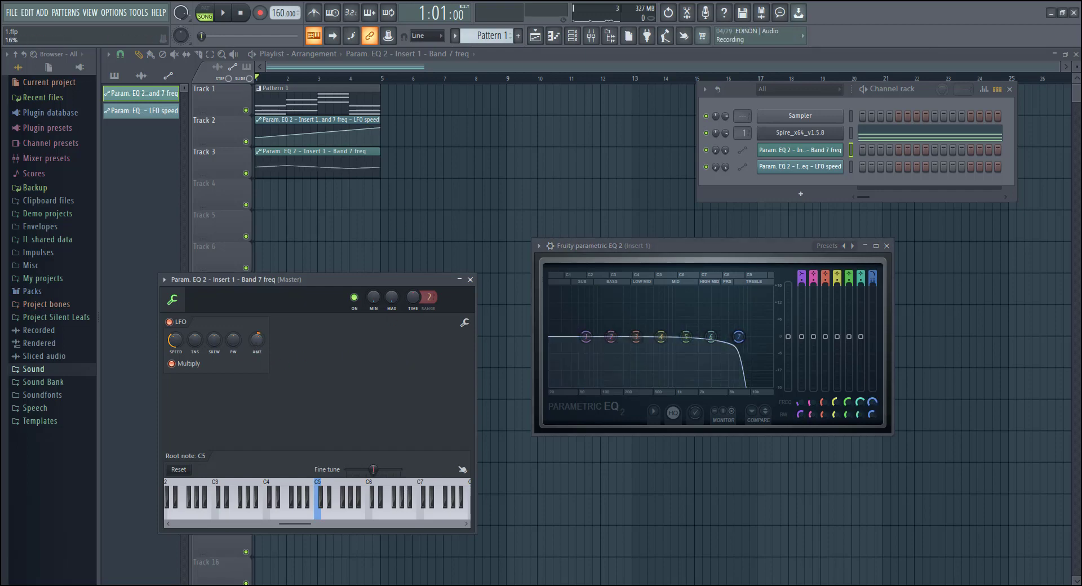
pyautogui.press('space')
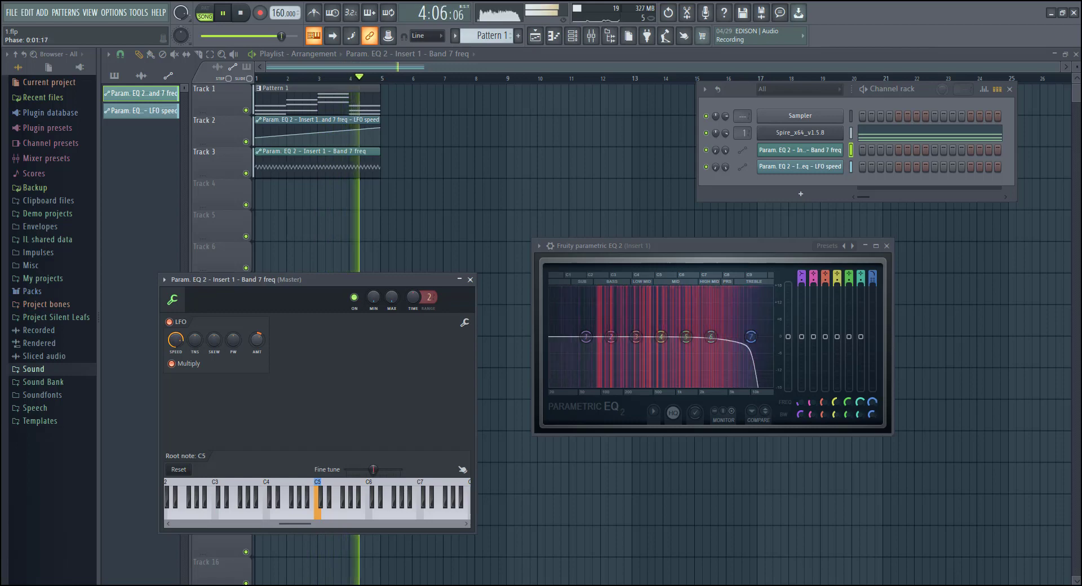
pyautogui.press('space')
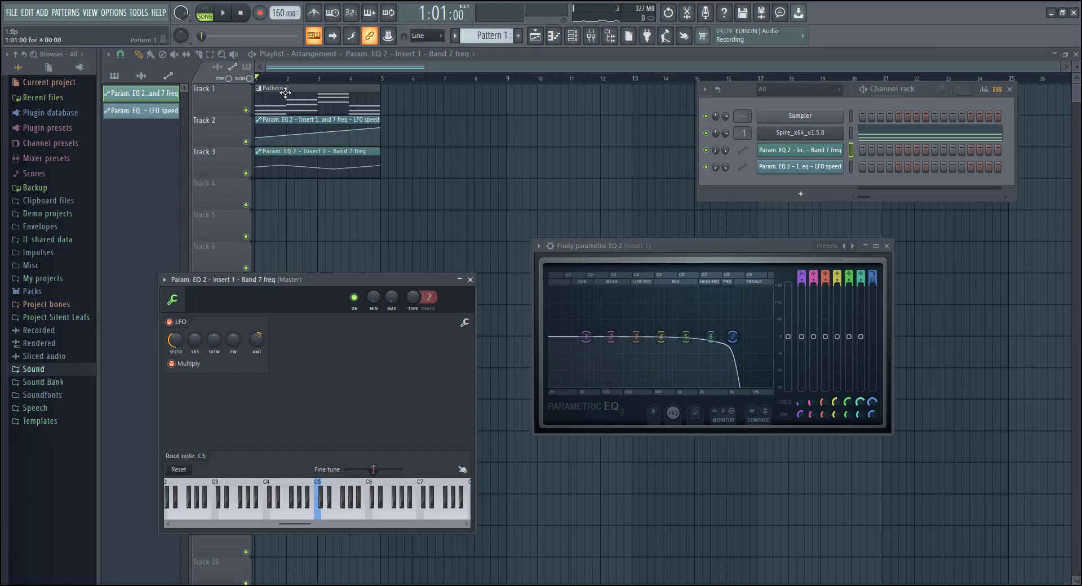
# Step: Review Pattern 1's notes in the piano roll with the Spire synth open, and return to the playlist
pyautogui.doubleClick(285, 93)
pyautogui.click(368, 56)
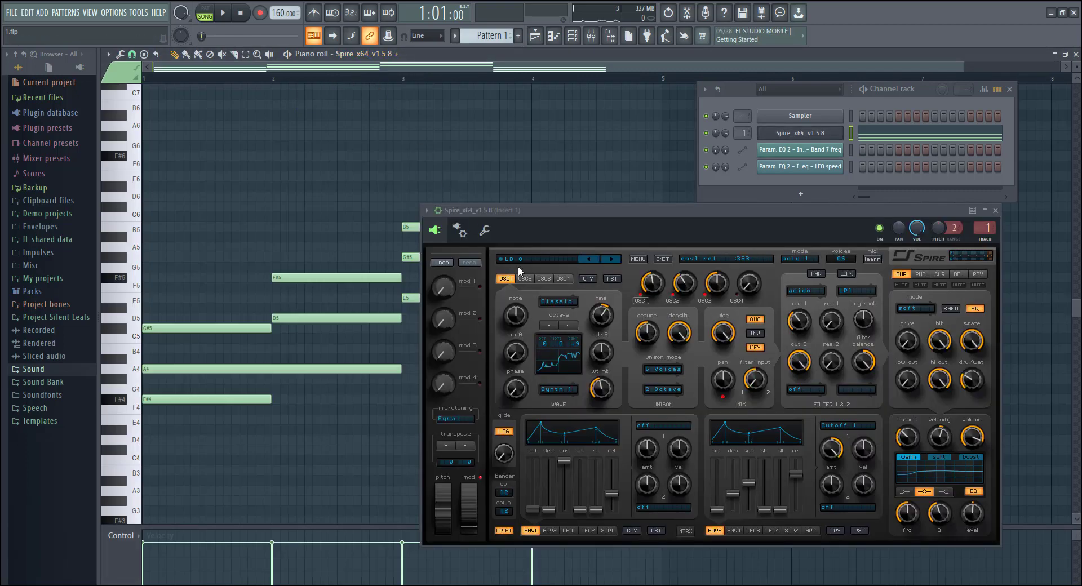
pyautogui.click(535, 37)
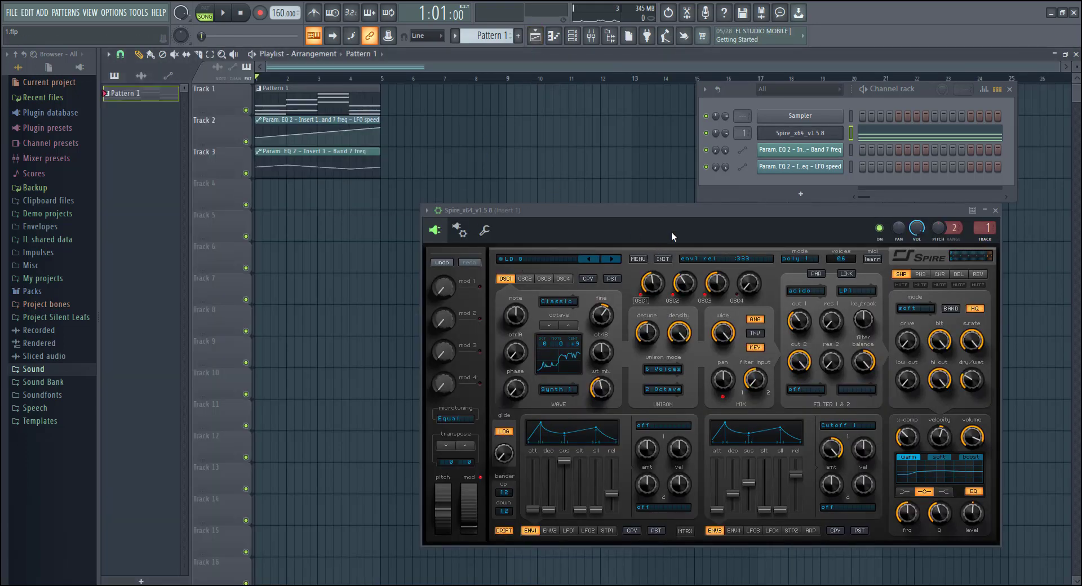
# Step: Arrange the Spire and Fruity Parametric EQ 2 windows below the clips and watch the band 7 filter move during playback
pyautogui.moveTo(671, 231); pyautogui.dragTo(544, 278)
pyautogui.doubleClick(741, 247)
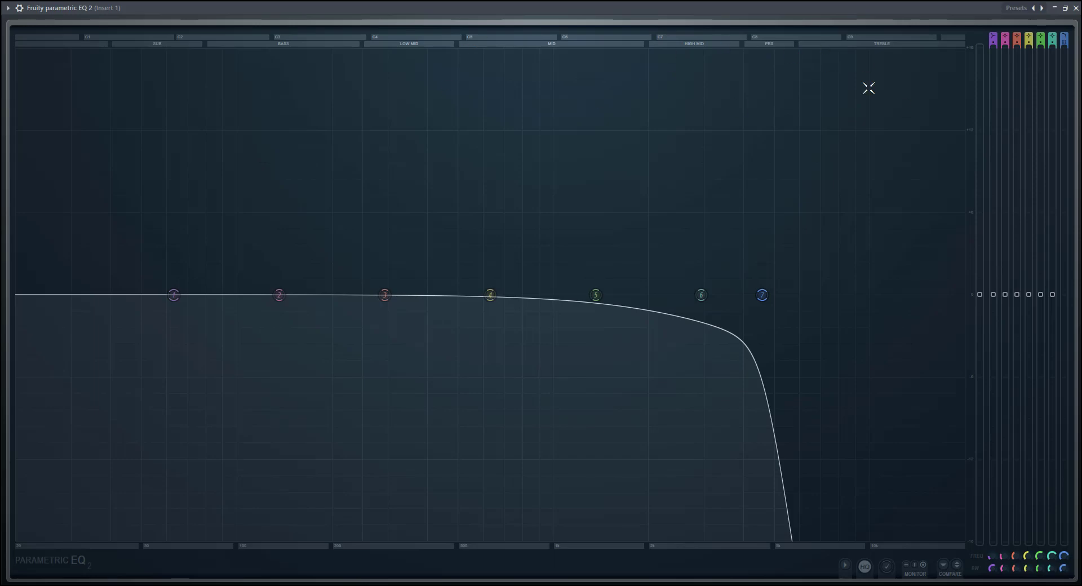
pyautogui.click(1066, 8)
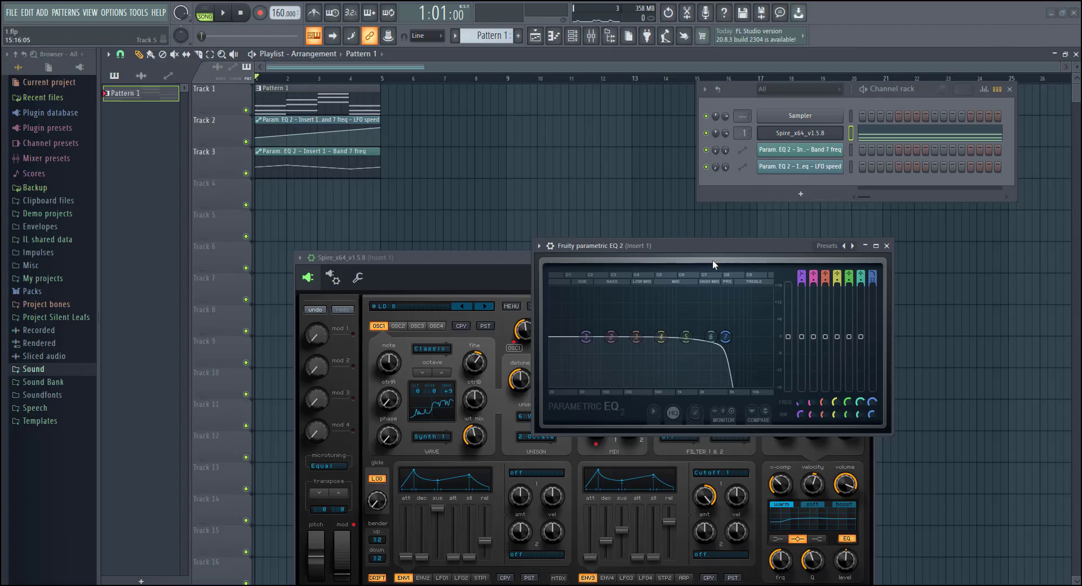
pyautogui.moveTo(689, 246); pyautogui.dragTo(724, 251)
pyautogui.press('space')
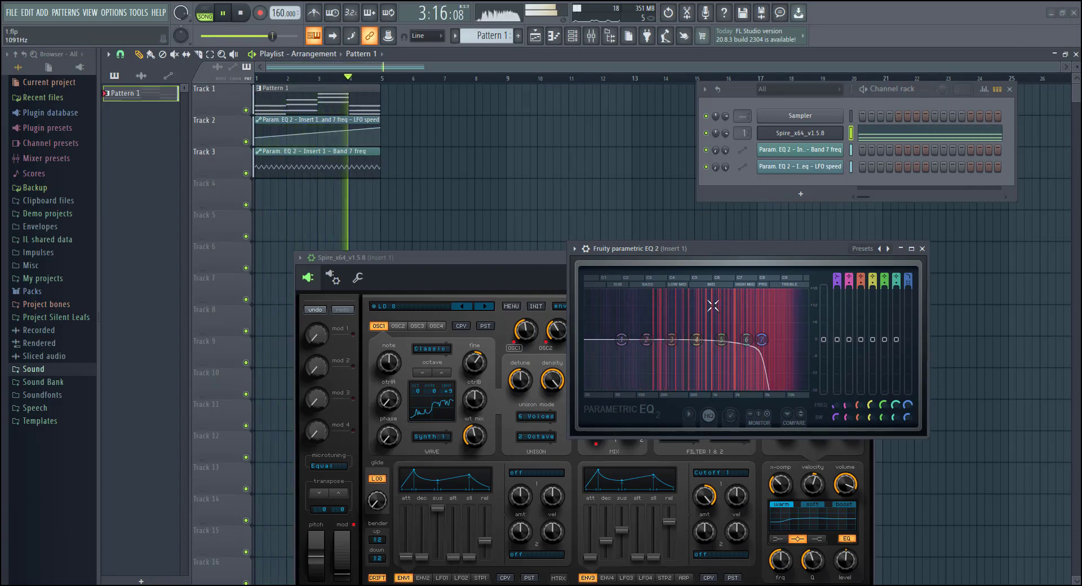
# Step: Stop playback and delete the Parametric EQ 2 band 7 frequency and LFO speed automation clips from the project
pyautogui.press('space')
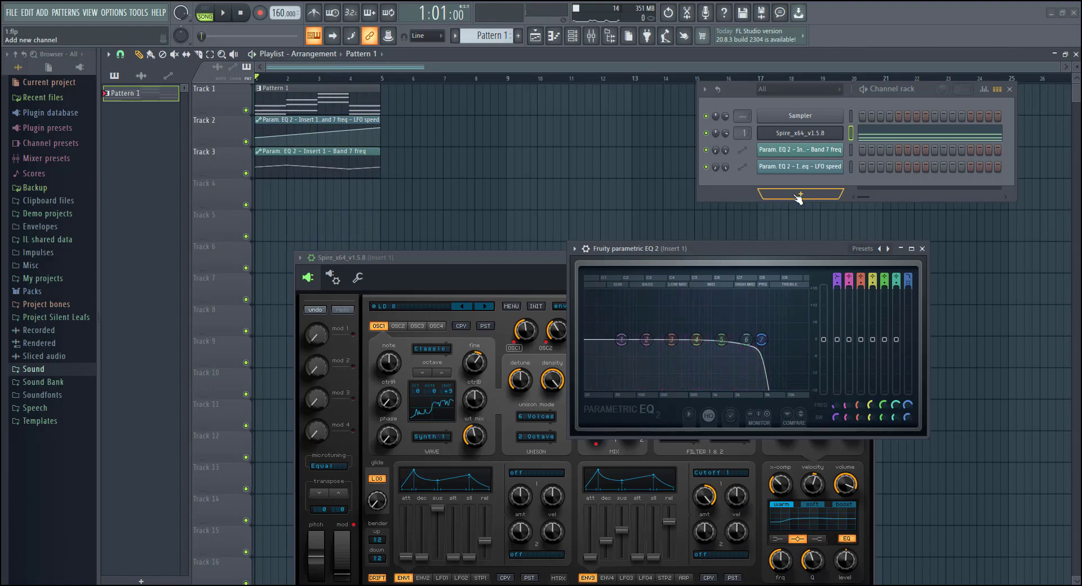
pyautogui.rightClick(830, 152)
pyautogui.click(812, 153)
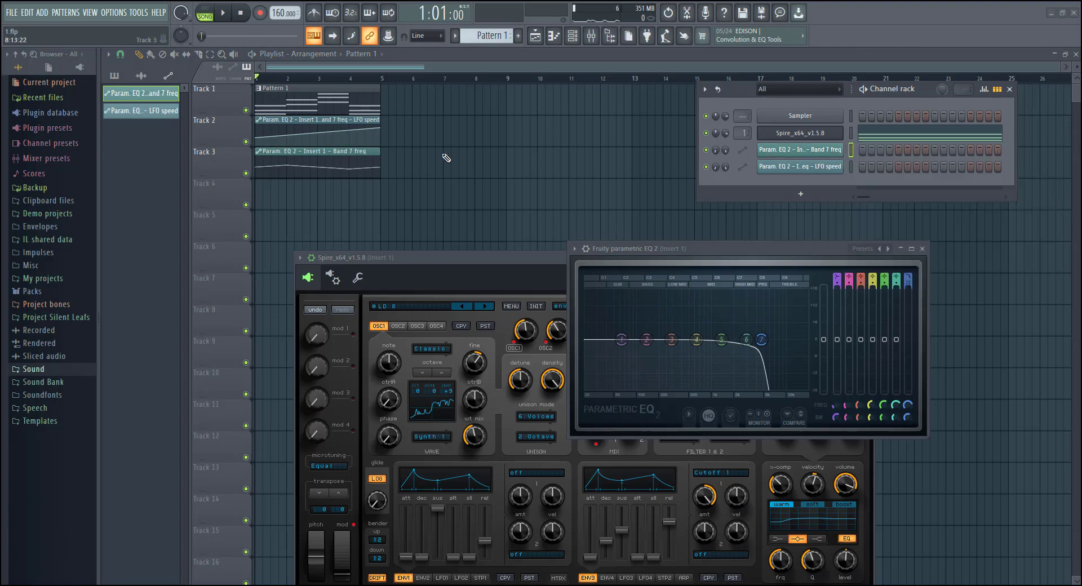
pyautogui.keyDown('ctrl'); pyautogui.click(145, 112); pyautogui.keyUp('ctrl')
pyautogui.rightClick(146, 111)
pyautogui.click(155, 206)
pyautogui.click(606, 338)
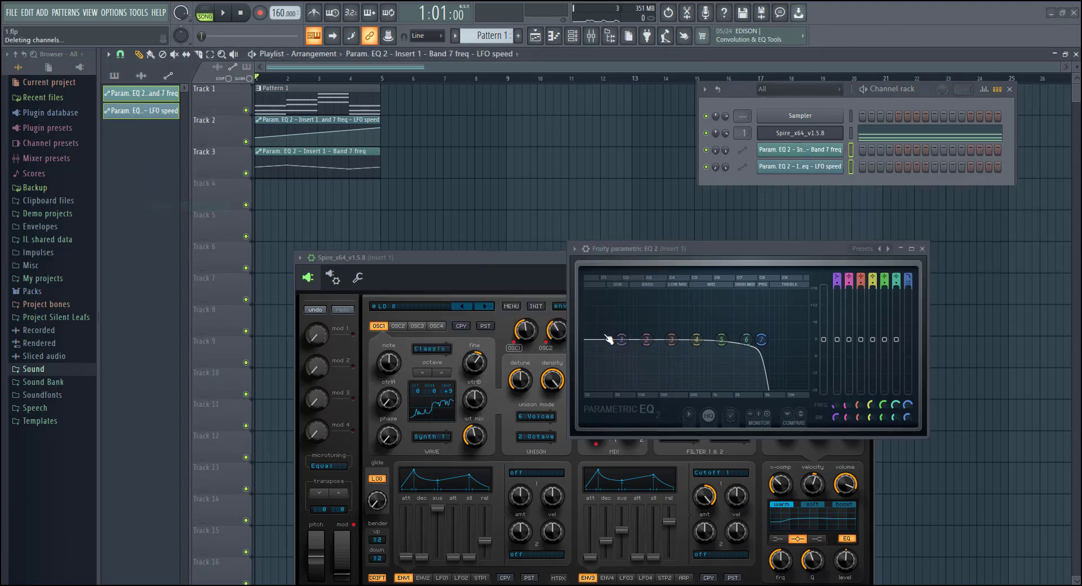
# Step: Delete Fruity Parametric EQ 2 from the first effect slot of mixer Insert 1
pyautogui.click(591, 36)
pyautogui.click(1032, 95)
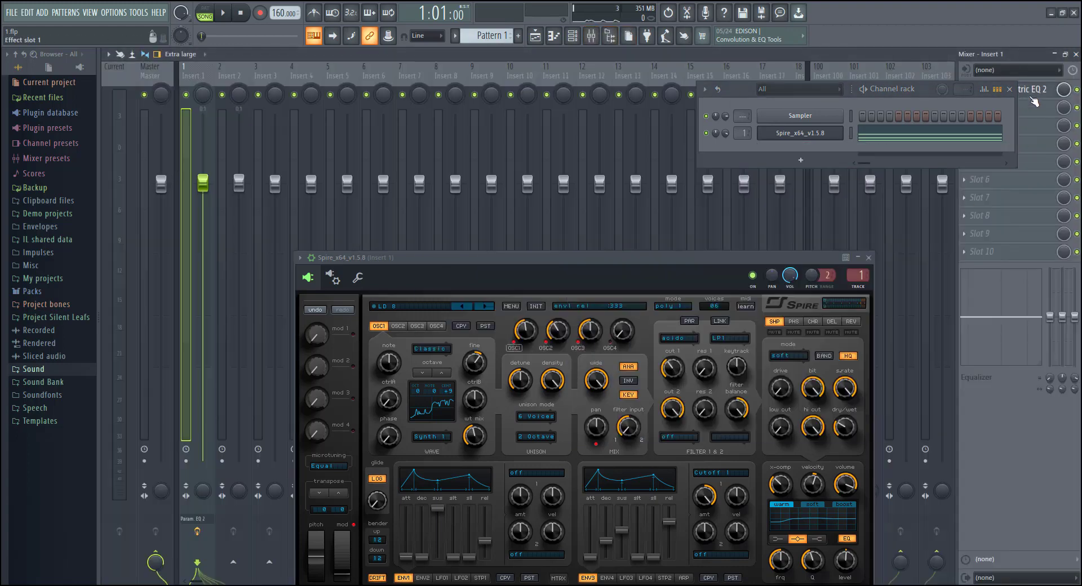
pyautogui.click(1034, 100)
pyautogui.click(574, 249)
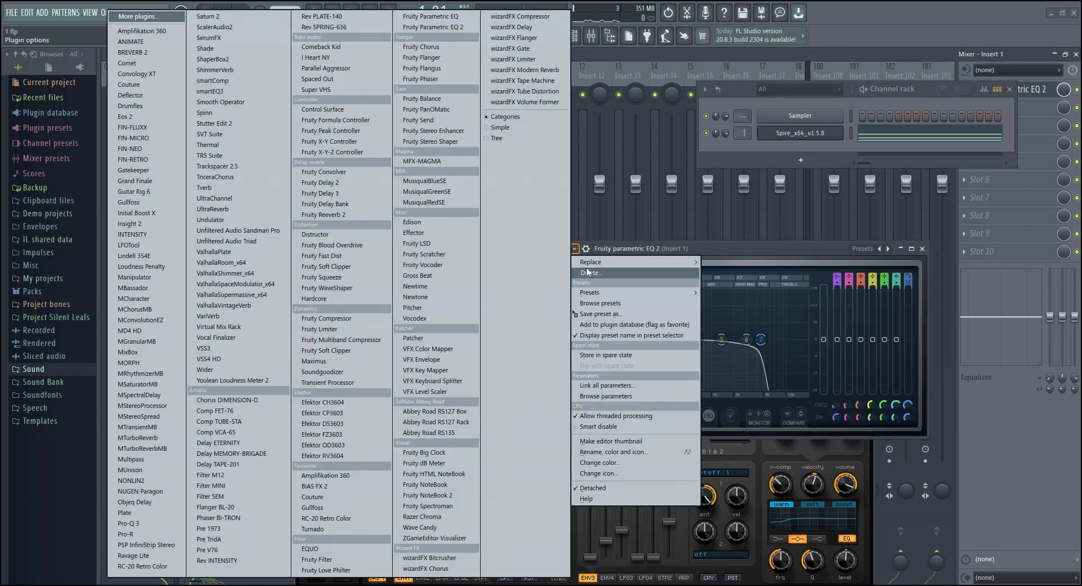
pyautogui.click(588, 273)
pyautogui.click(596, 337)
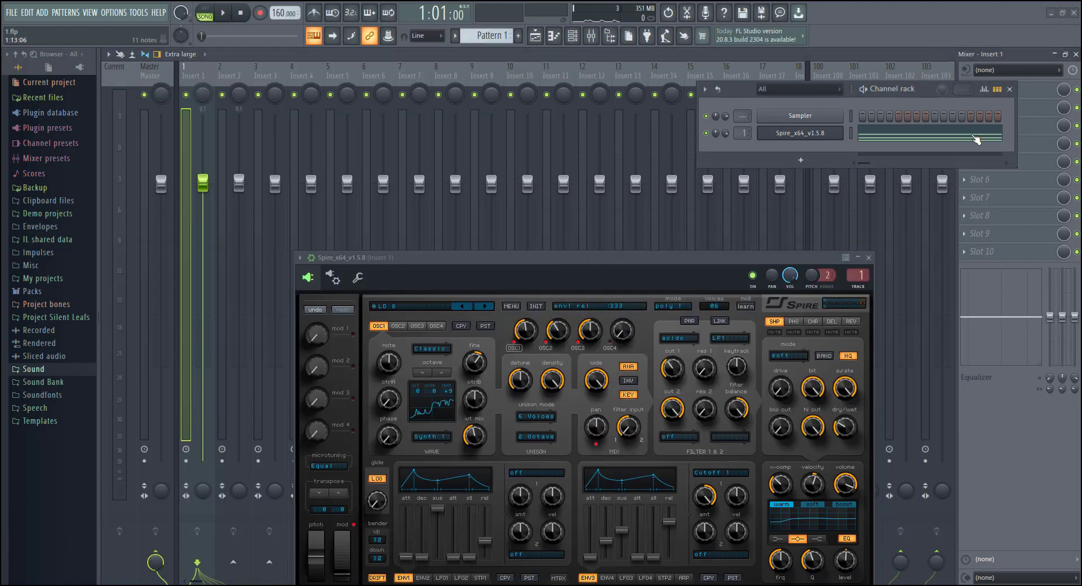
# Step: Load Distructor into the first effect slot of Insert 1 and create an automation clip for its mix level
pyautogui.click(1031, 99)
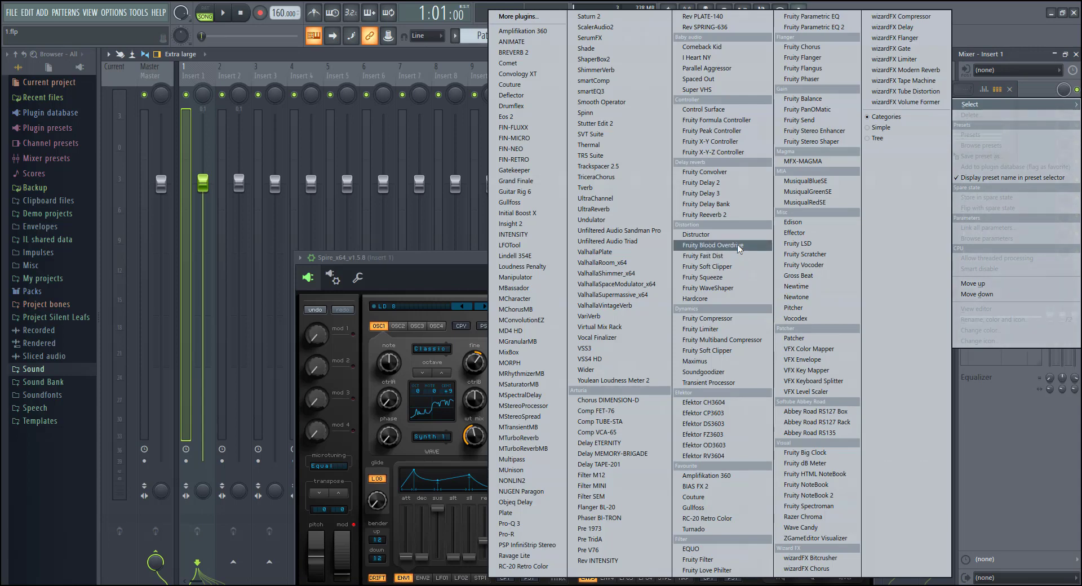
pyautogui.click(760, 236)
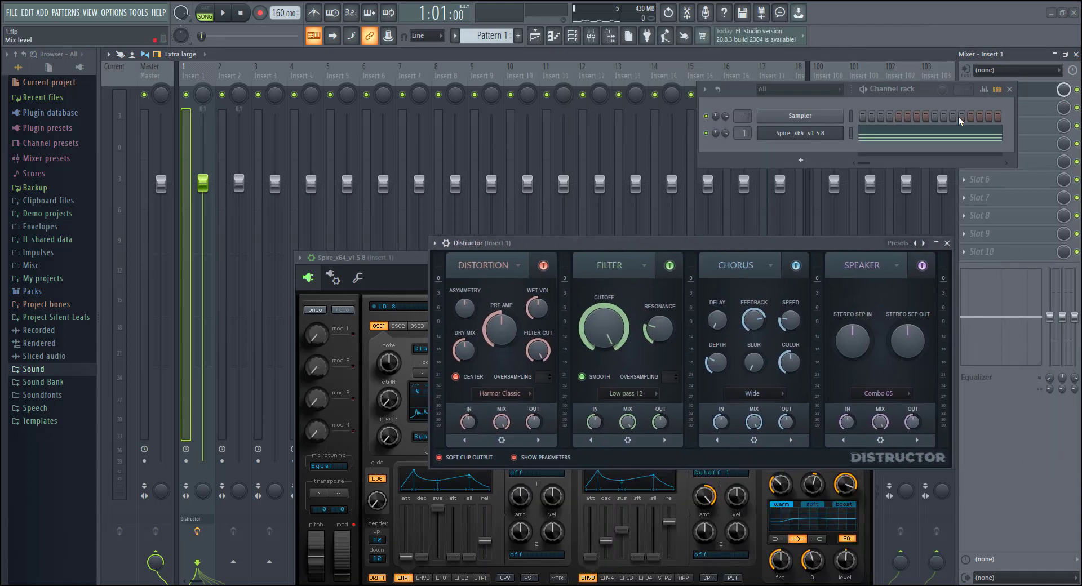
pyautogui.click(852, 135)
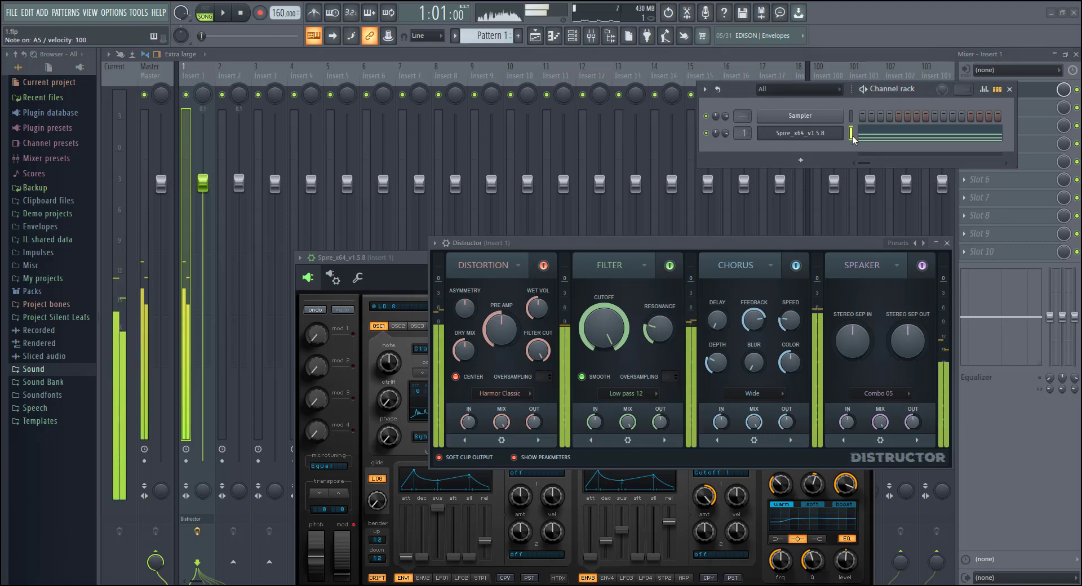
pyautogui.rightClick(1063, 89)
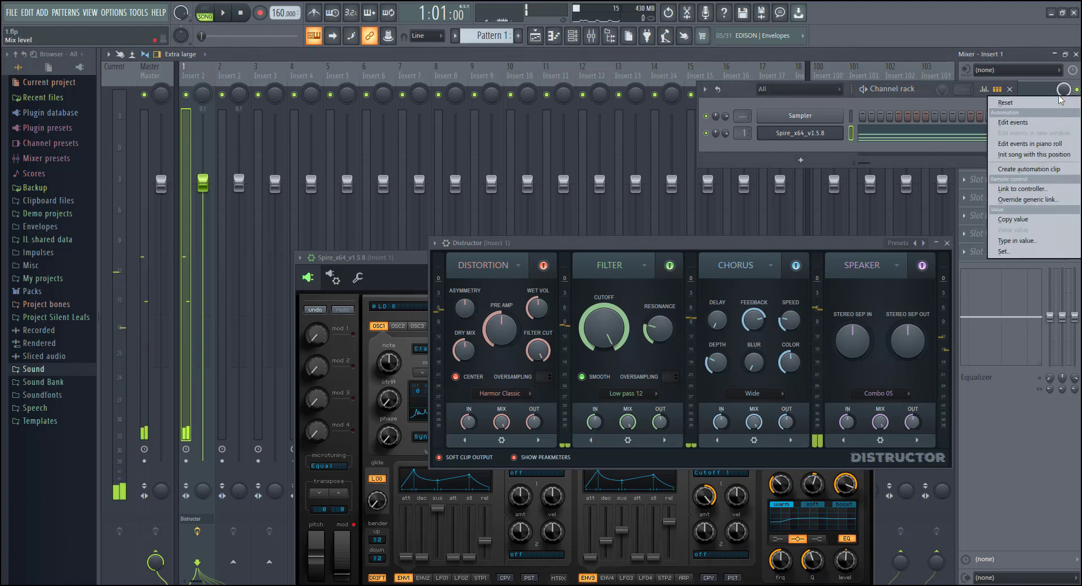
pyautogui.click(1028, 169)
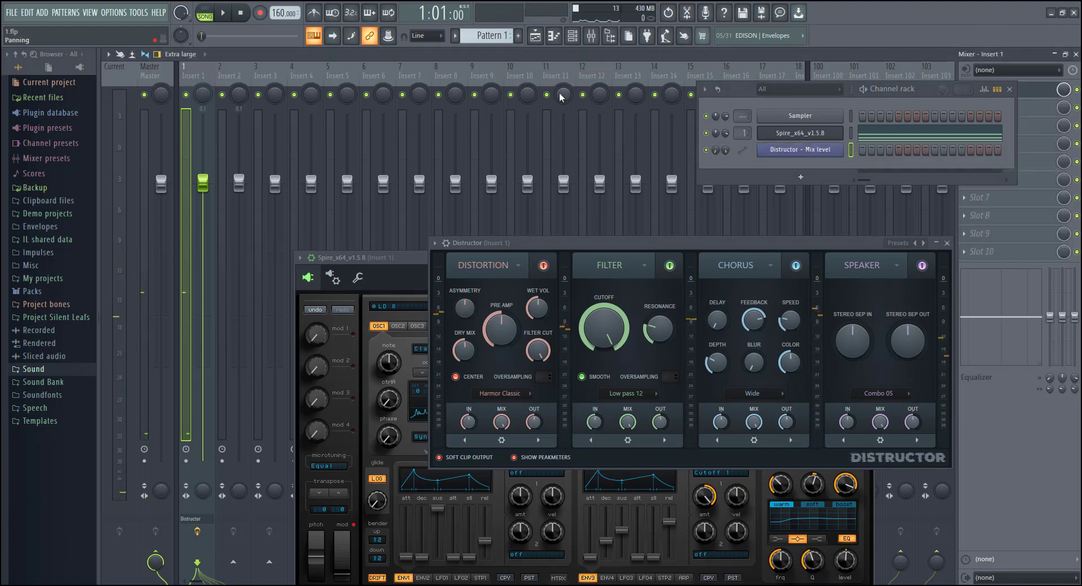
pyautogui.click(536, 38)
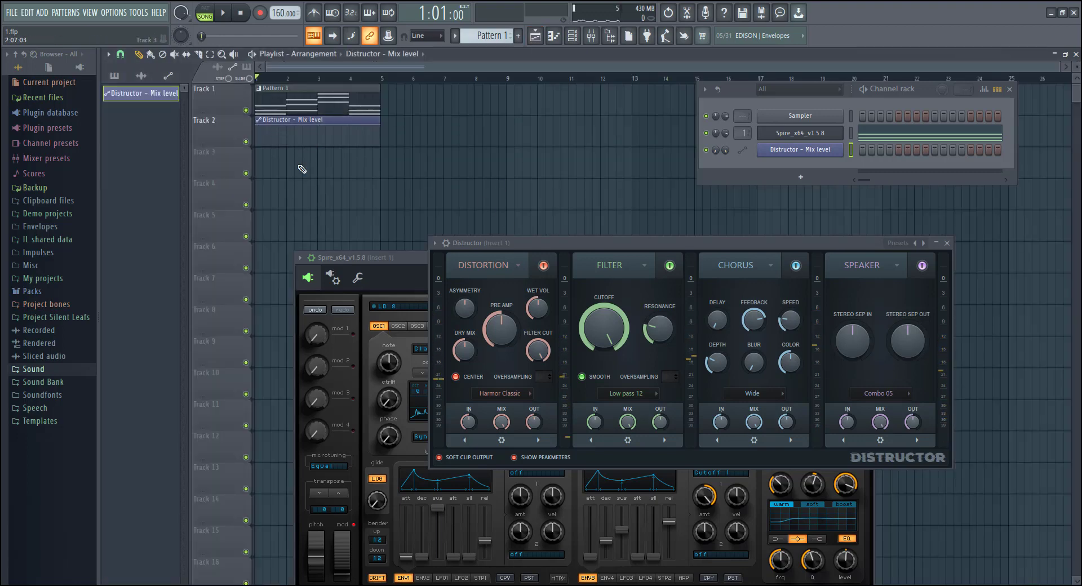
# Step: Close the Distructor window and enable the LFO in the Distructor mix level clip's settings
pyautogui.doubleClick(275, 121)
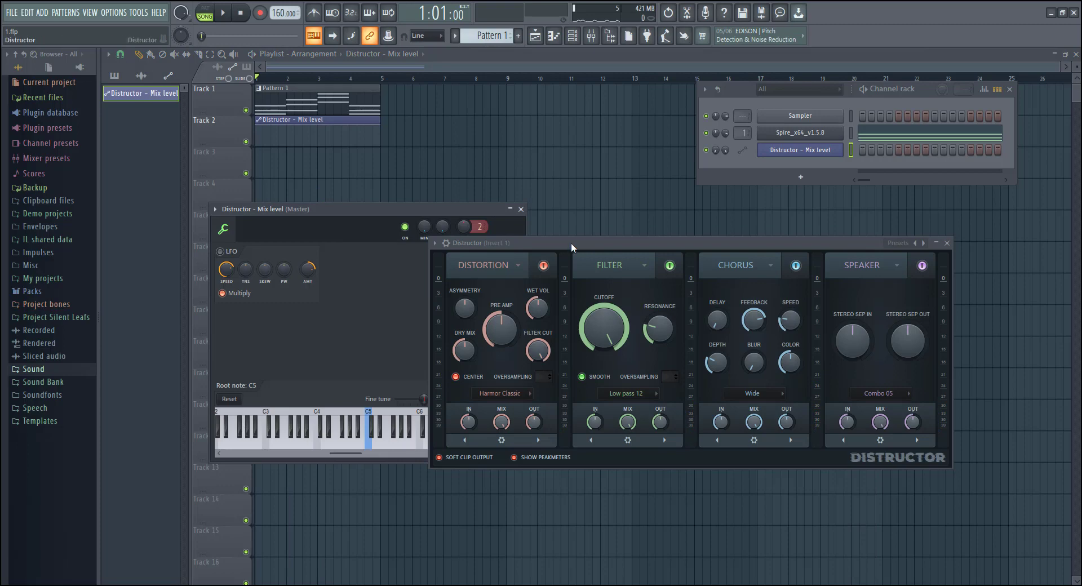
pyautogui.moveTo(571, 242); pyautogui.dragTo(683, 297)
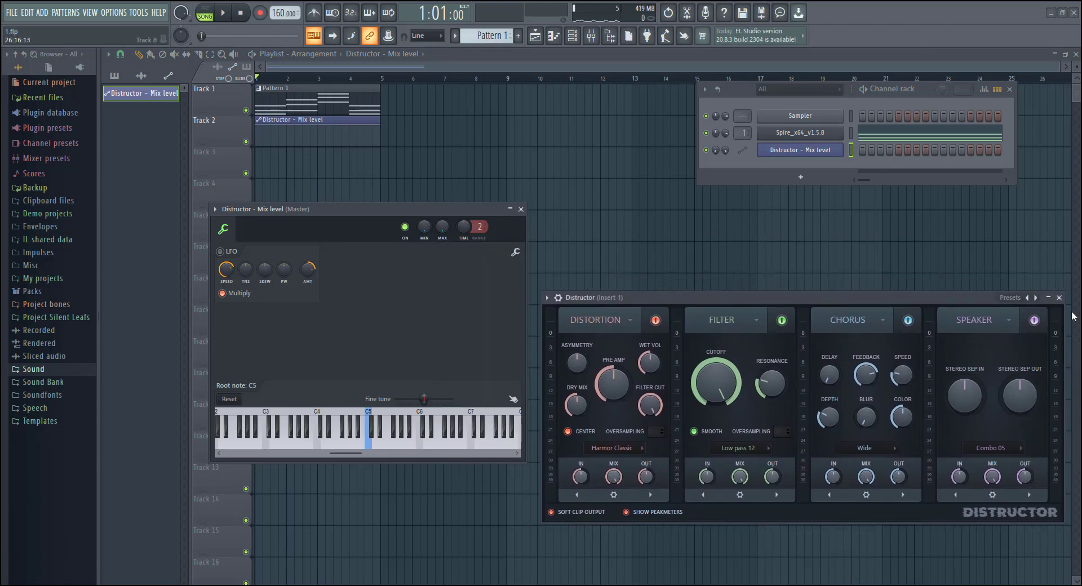
pyautogui.click(1059, 299)
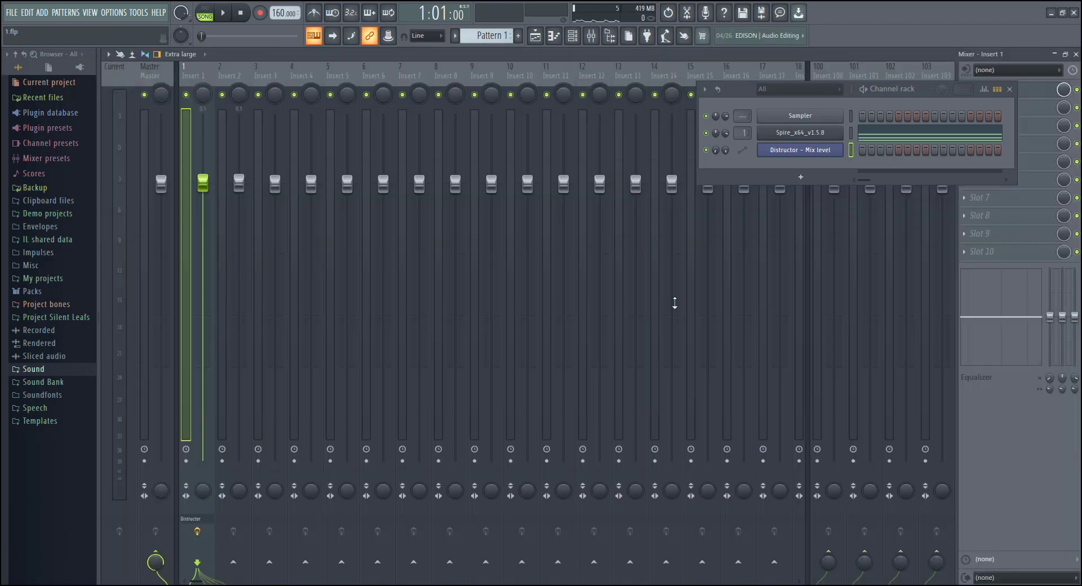
pyautogui.click(540, 42)
pyautogui.click(261, 123)
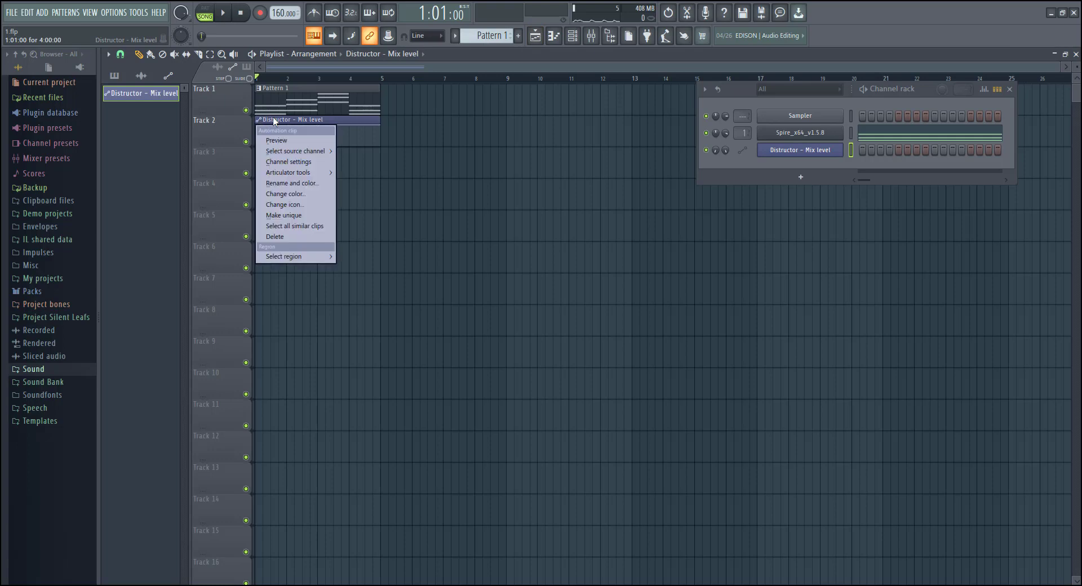
pyautogui.click(274, 117)
pyautogui.click(220, 251)
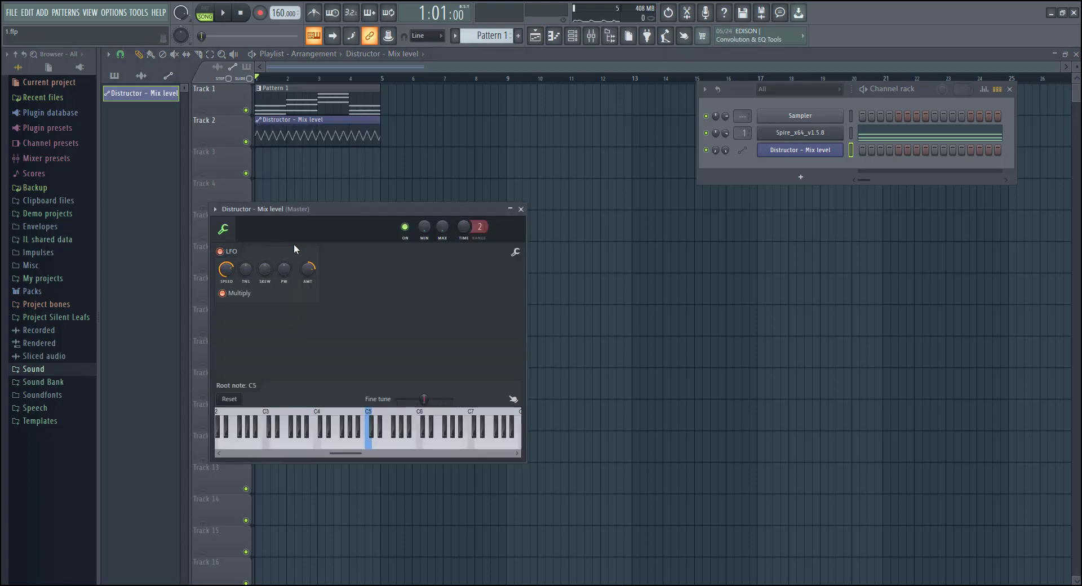
# Step: Create an automation clip for the mix level clip's LFO speed and place it on Track 4
pyautogui.rightClick(233, 275)
pyautogui.click(280, 347)
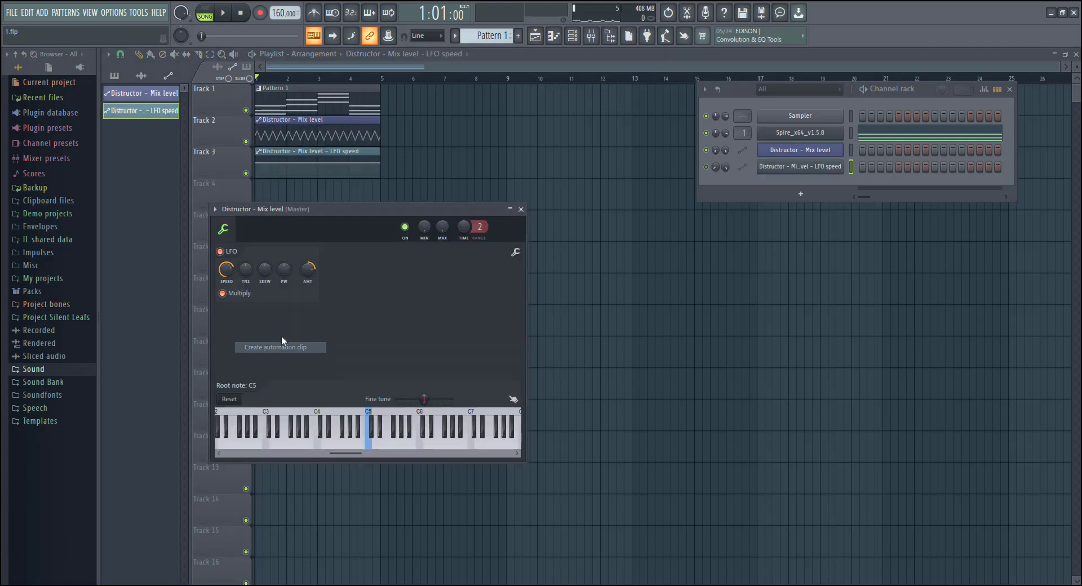
pyautogui.moveTo(291, 159); pyautogui.dragTo(288, 208)
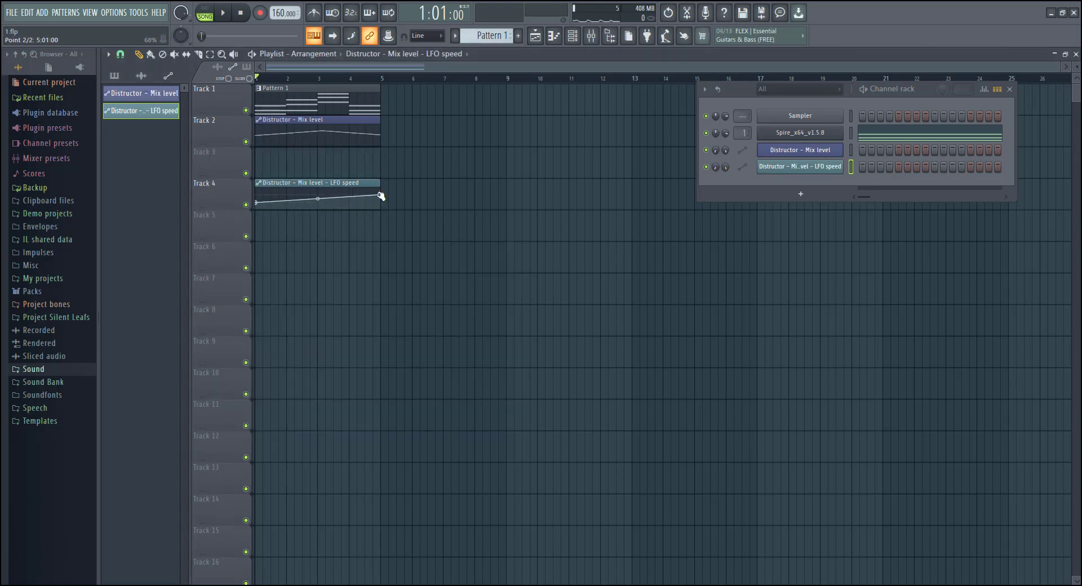
# Step: Raise the end point of the Distructor LFO speed clip for a steeper ramp and play the song
pyautogui.moveTo(380, 196); pyautogui.dragTo(381, 190)
pyautogui.press('space')
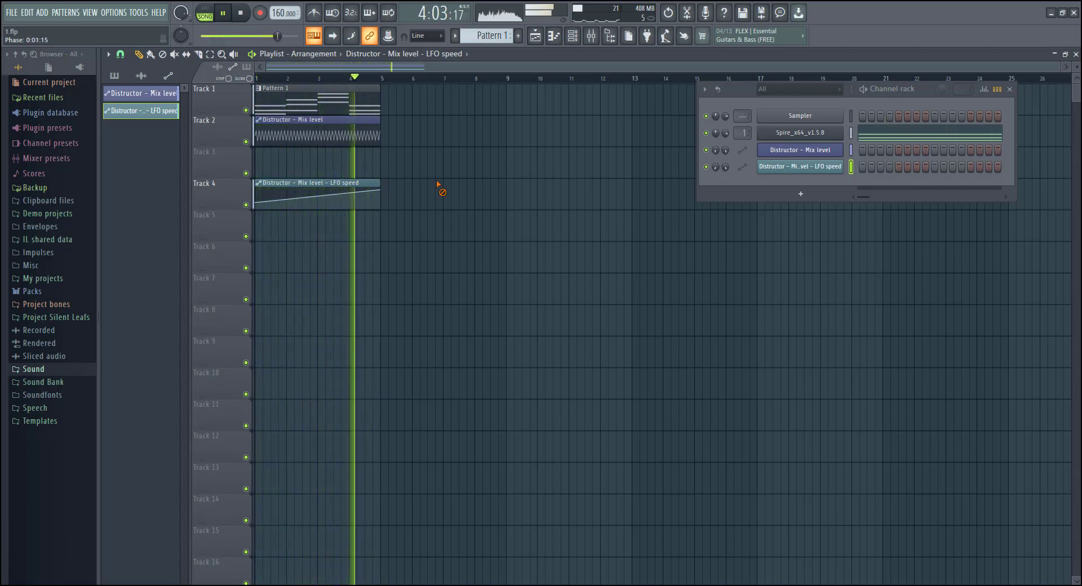
pyautogui.press('space')
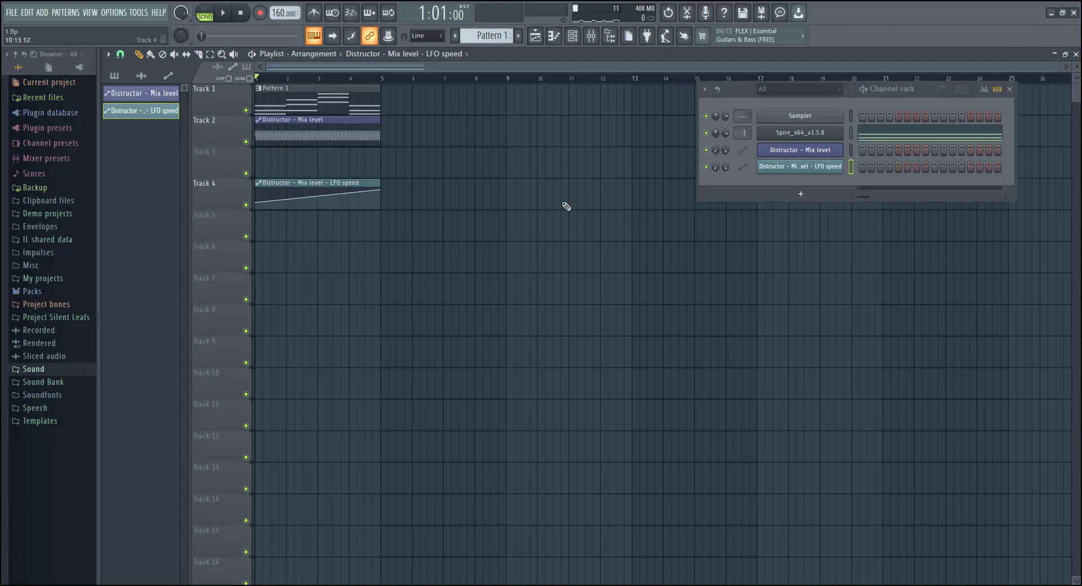
# Step: Add the Riser Cymbal sample from the Risers pack to the start of Track 5
pyautogui.click(90, 295)
pyautogui.click(53, 382)
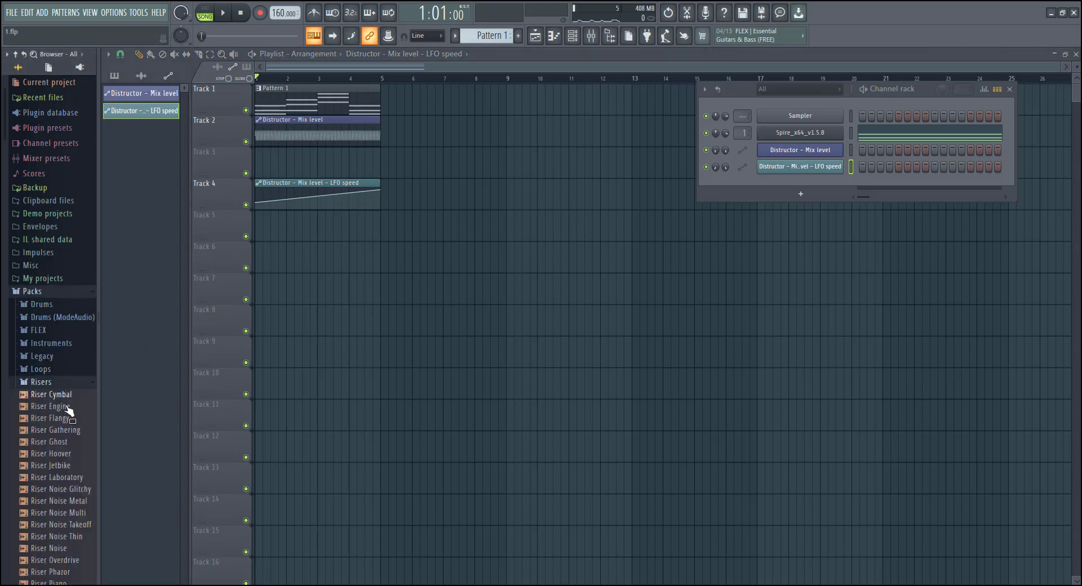
pyautogui.moveTo(59, 396); pyautogui.dragTo(275, 231)
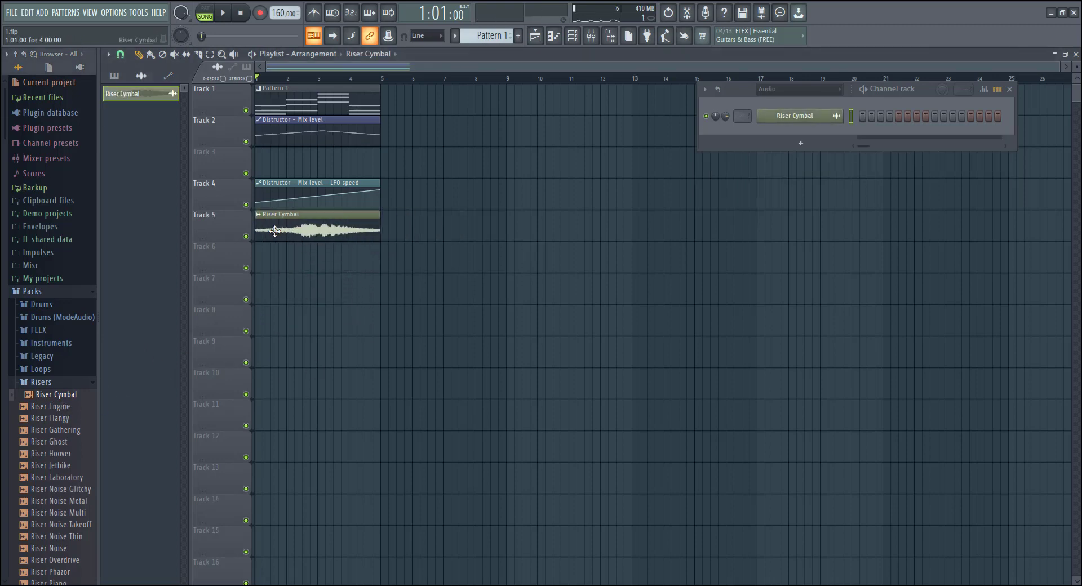
# Step: Remove the Pattern 1 and two Distructor clips from the playlist and play Riser Cymbal on its own
pyautogui.rightClick(363, 195)
pyautogui.rightClick(327, 133)
pyautogui.rightClick(298, 102)
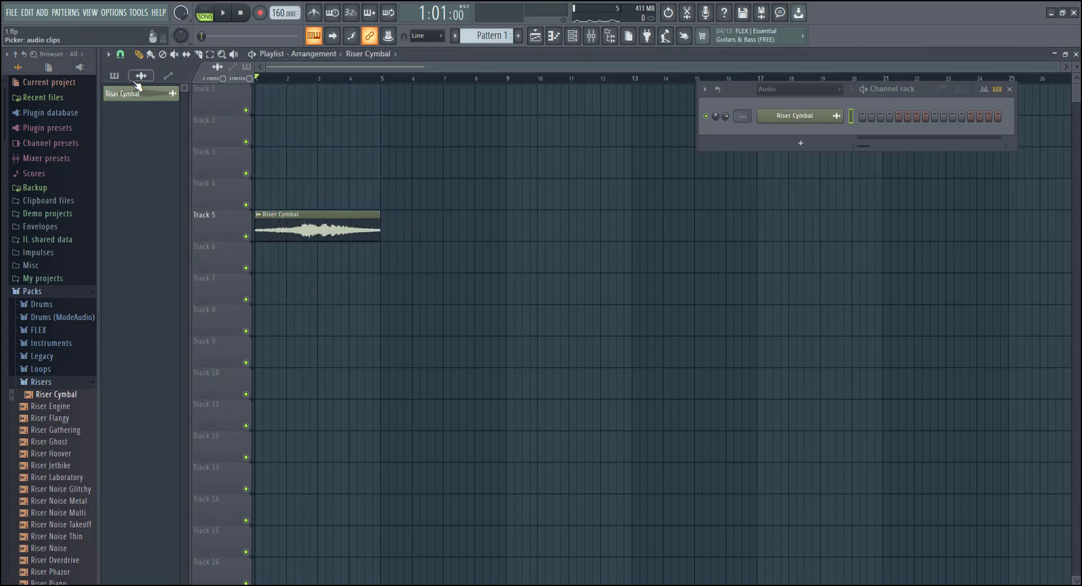
pyautogui.press('space')
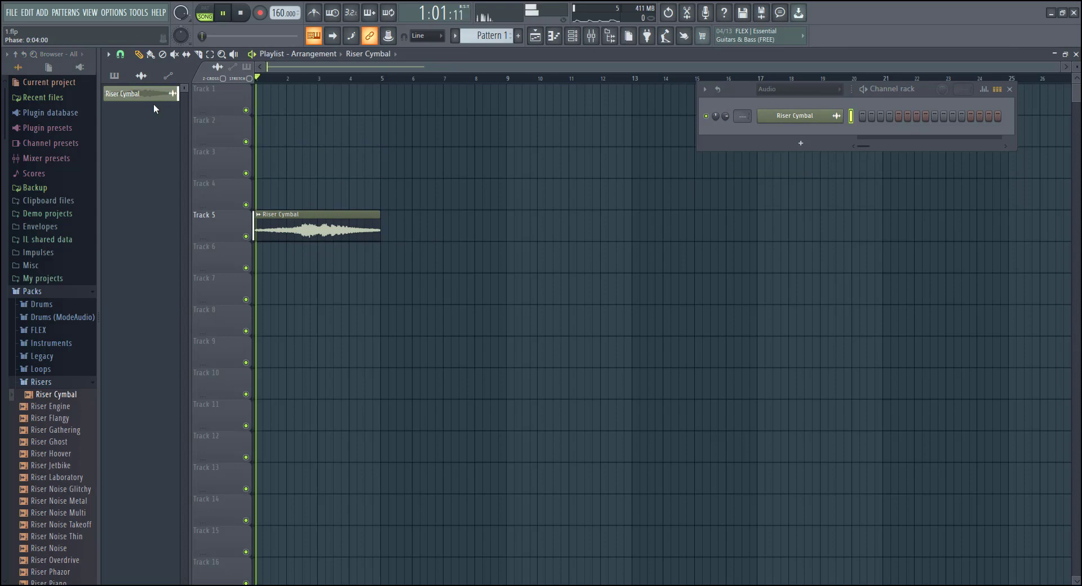
pyautogui.click(596, 42)
pyautogui.click(596, 41)
pyautogui.press('space')
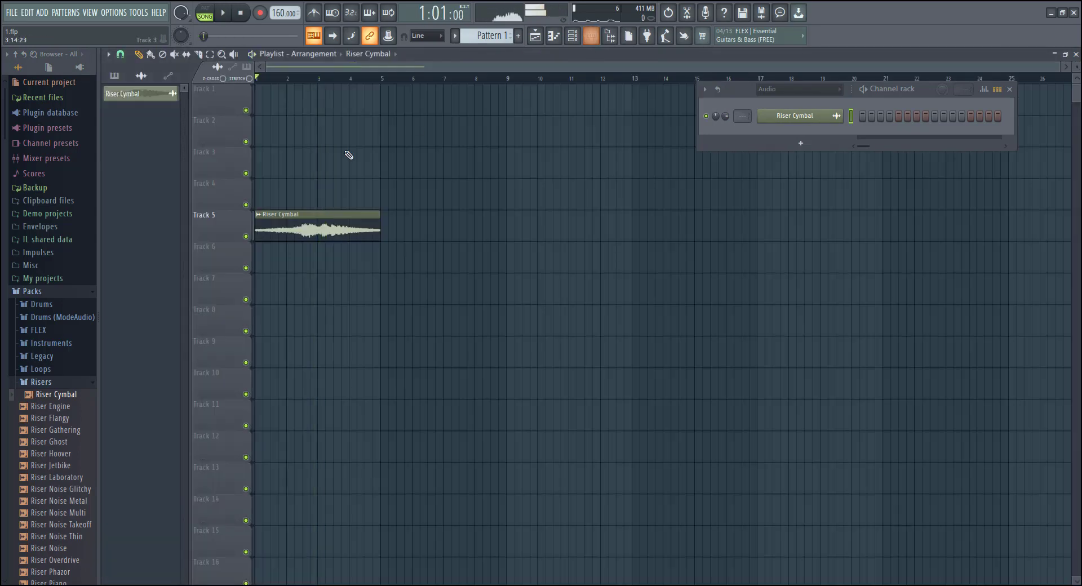
pyautogui.doubleClick(277, 216)
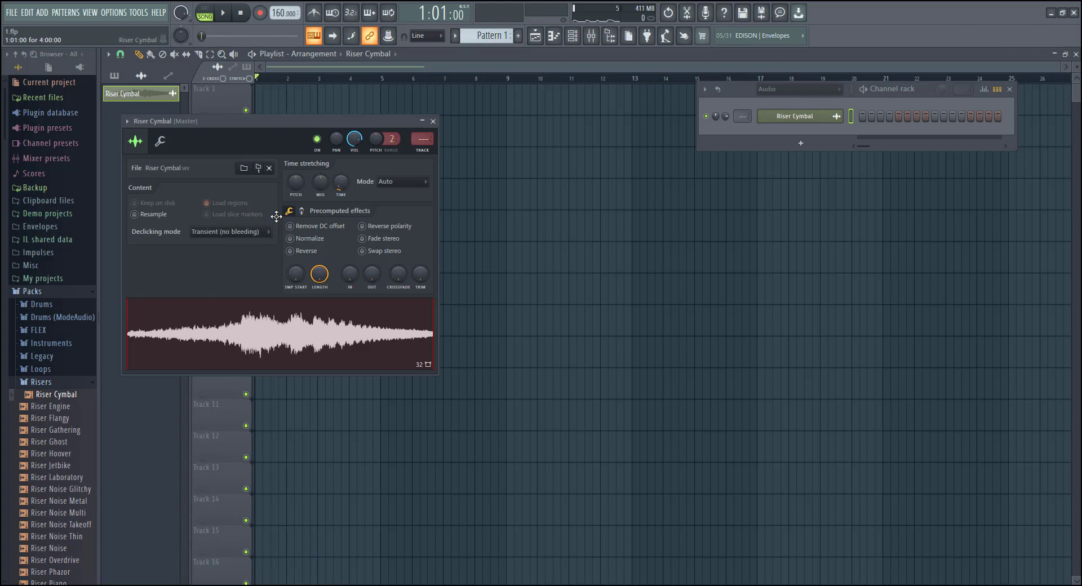
pyautogui.rightClick(360, 142)
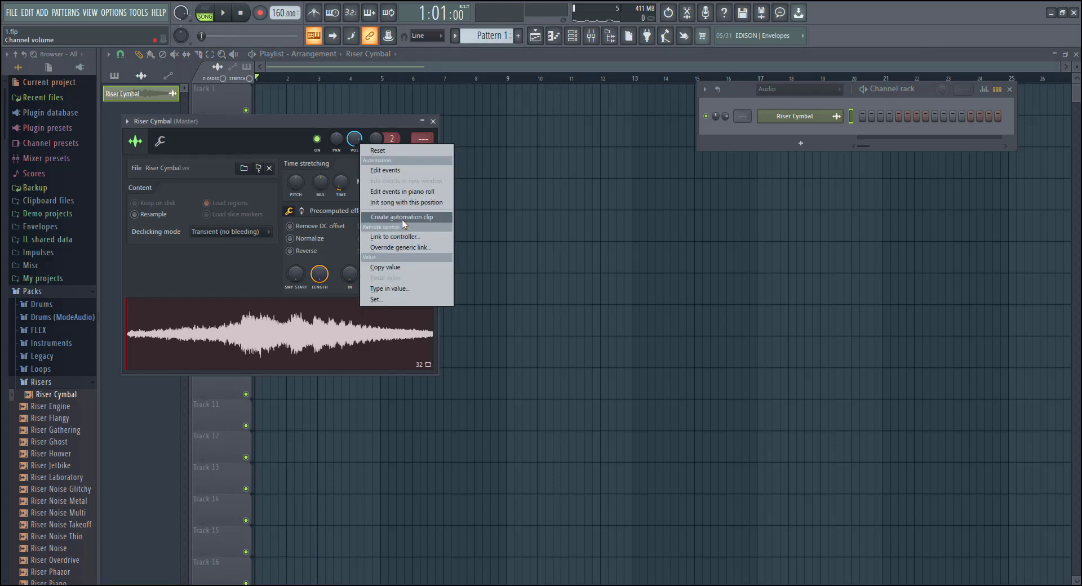
pyautogui.click(401, 218)
pyautogui.moveTo(287, 98); pyautogui.dragTo(288, 193)
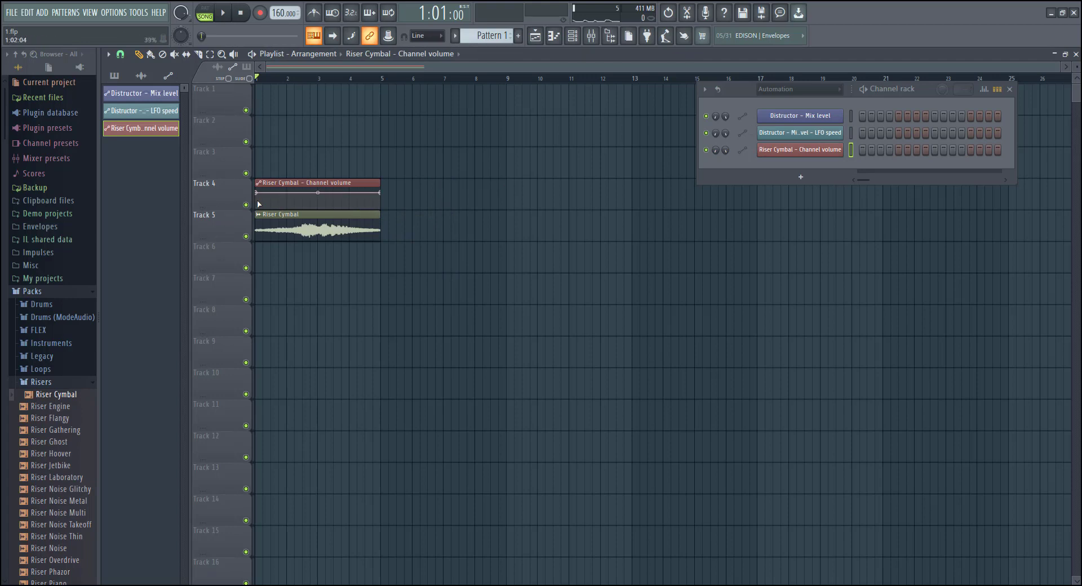
# Step: Shape the channel volume clip as a rising ramp, with Riser Cymbal on Track 4 and the clip on Track 5
pyautogui.moveTo(258, 195); pyautogui.dragTo(382, 196)
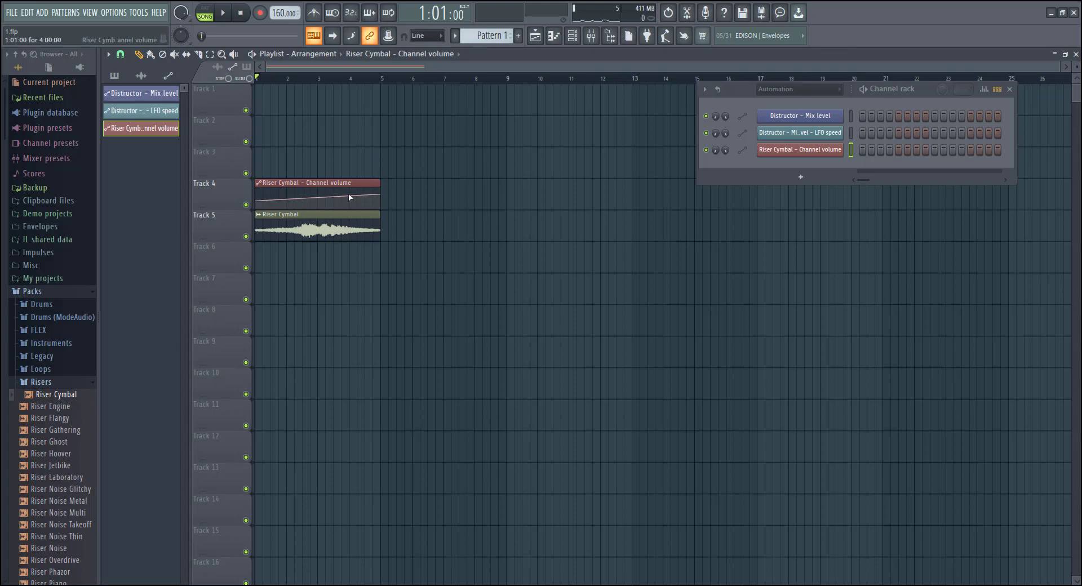
pyautogui.moveTo(355, 183)
pyautogui.mouseDown()
pyautogui.moveTo(355, 246)
pyautogui.moveTo(336, 185)
pyautogui.mouseUp()
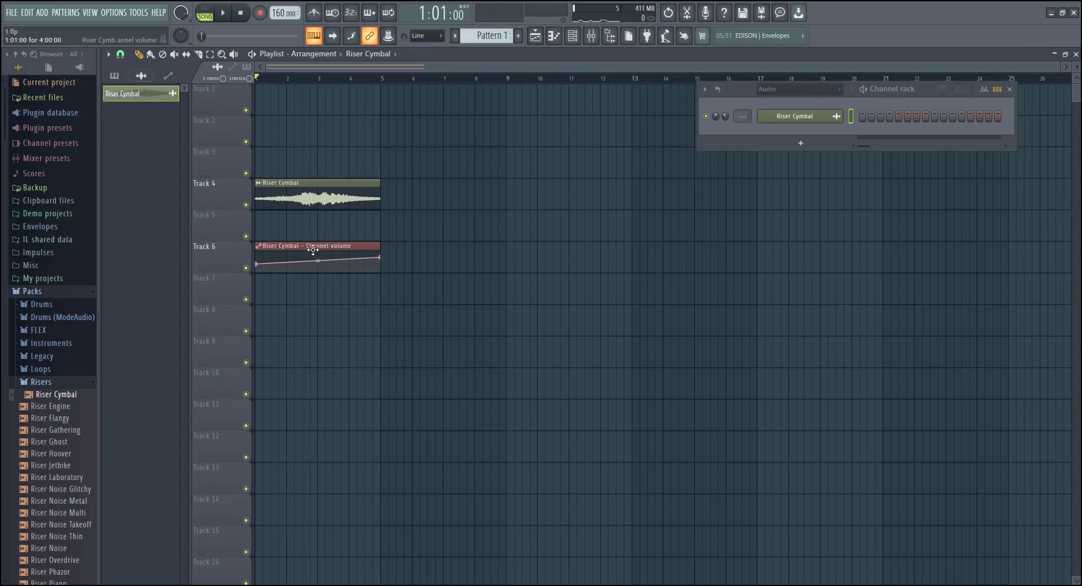
pyautogui.moveTo(265, 252); pyautogui.dragTo(265, 220)
# Step: Enable the channel volume clip's LFO and add a rising LFO speed automation clip for it on Track 6
pyautogui.doubleClick(262, 213)
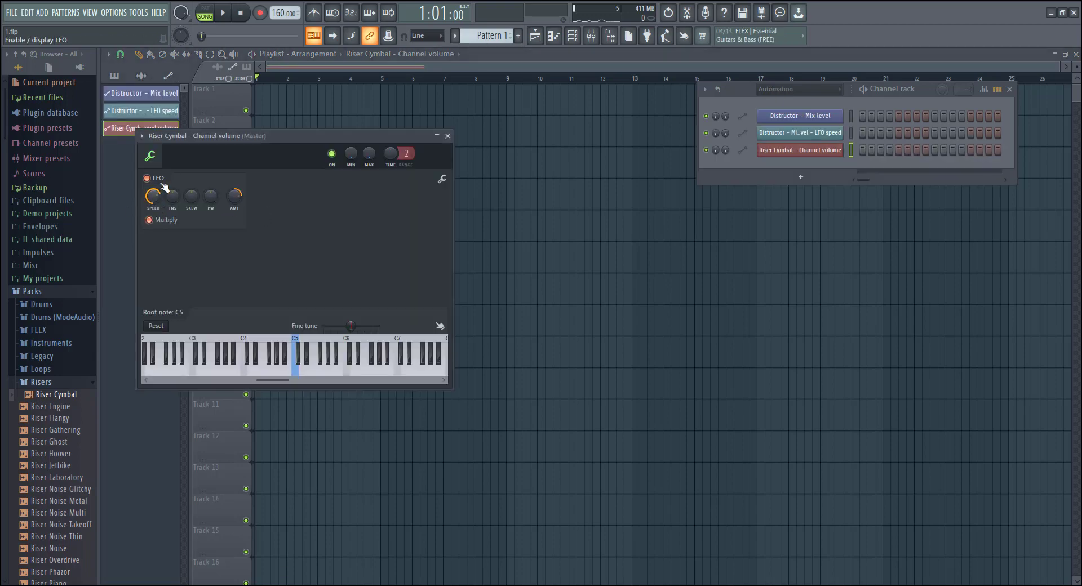
pyautogui.rightClick(158, 196)
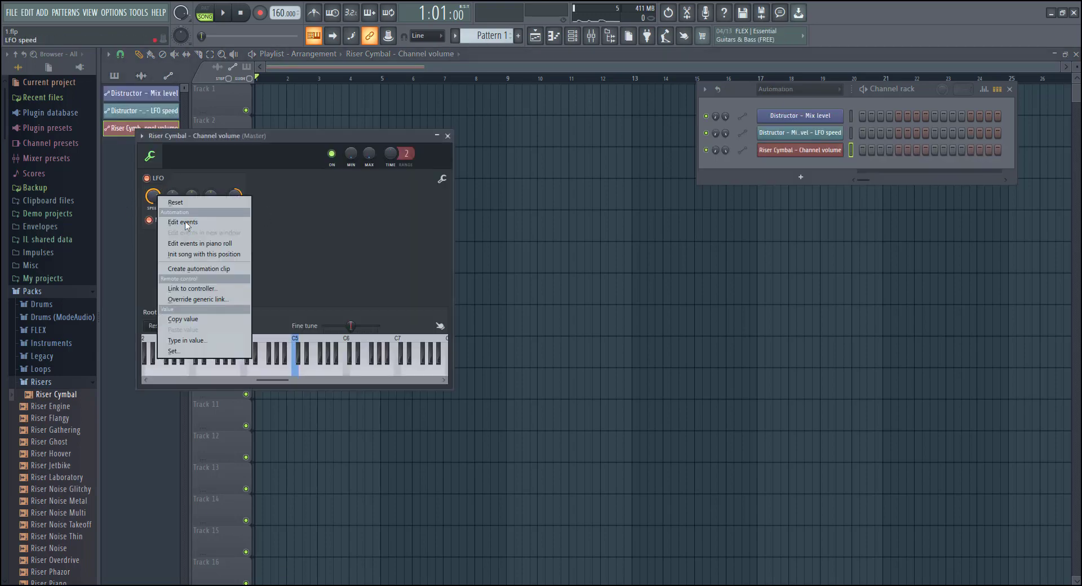
pyautogui.click(214, 269)
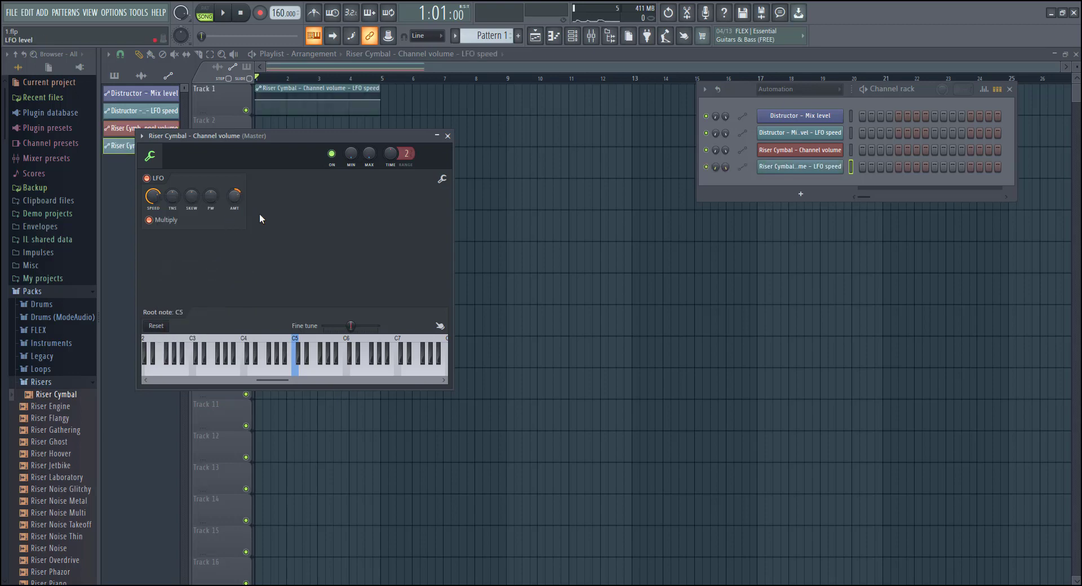
pyautogui.press('Escape')
pyautogui.moveTo(323, 89); pyautogui.dragTo(257, 264)
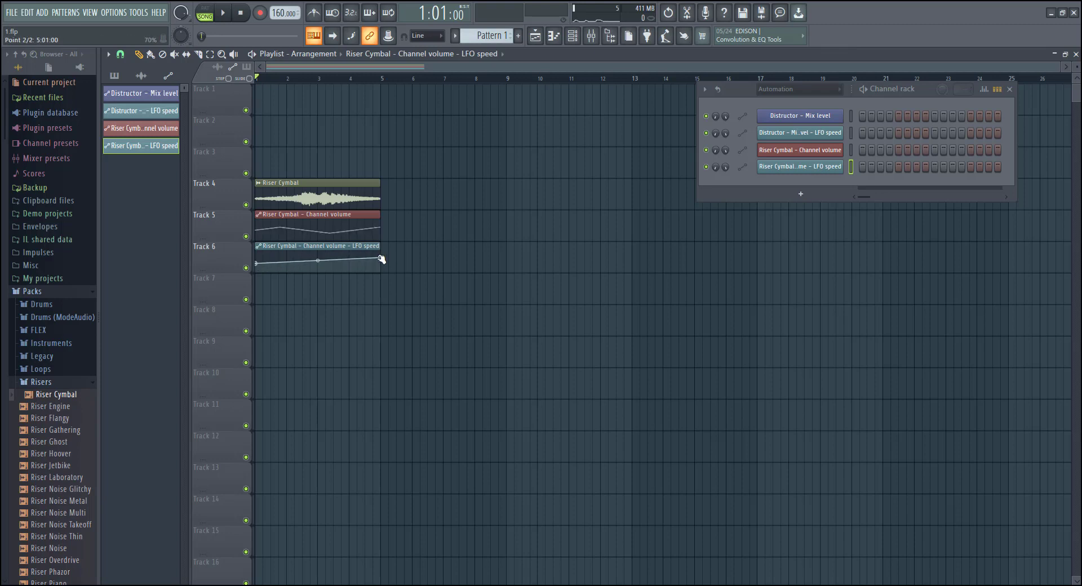
# Step: Raise the end point of Riser Cymbal's LFO speed clip and listen to the effect during playback
pyautogui.press('space')
pyautogui.moveTo(381, 260); pyautogui.dragTo(381, 254)
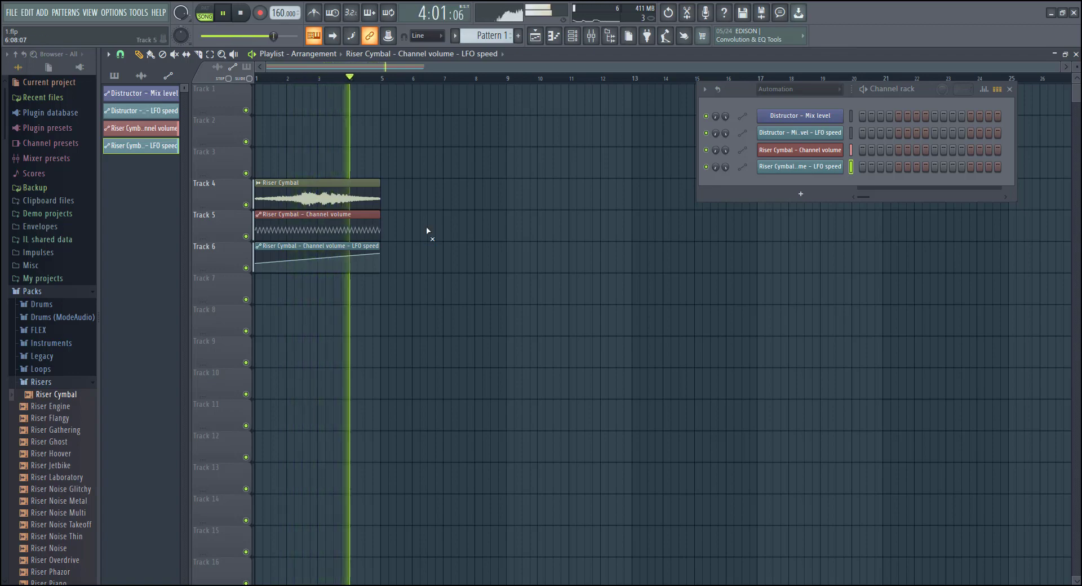
pyautogui.press('space')
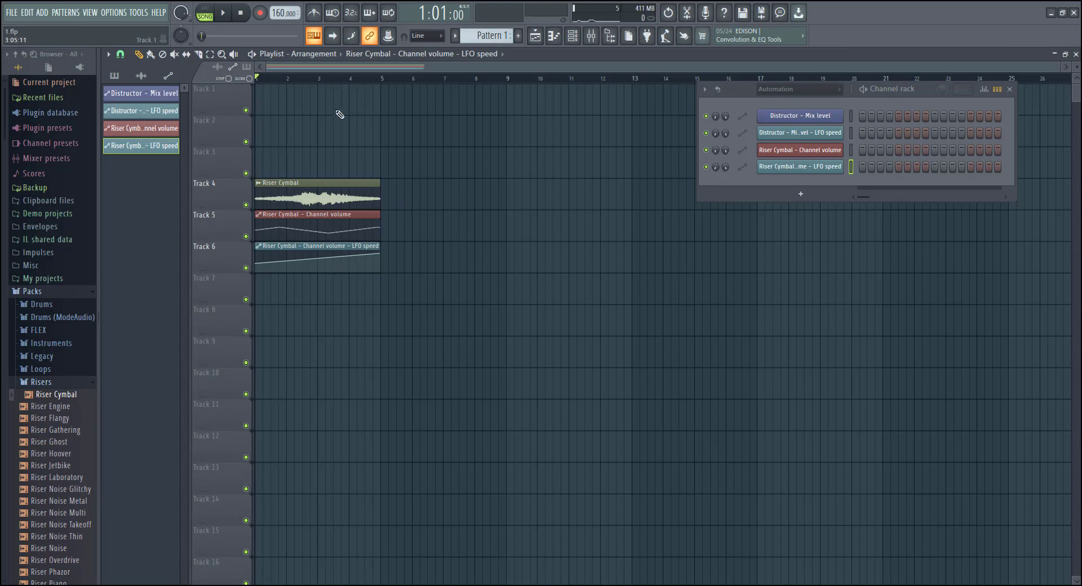
pyautogui.moveTo(422, 324); pyautogui.dragTo(340, 161)
pyautogui.keyDown('ctrl'); pyautogui.click(394, 243); pyautogui.keyUp('ctrl')
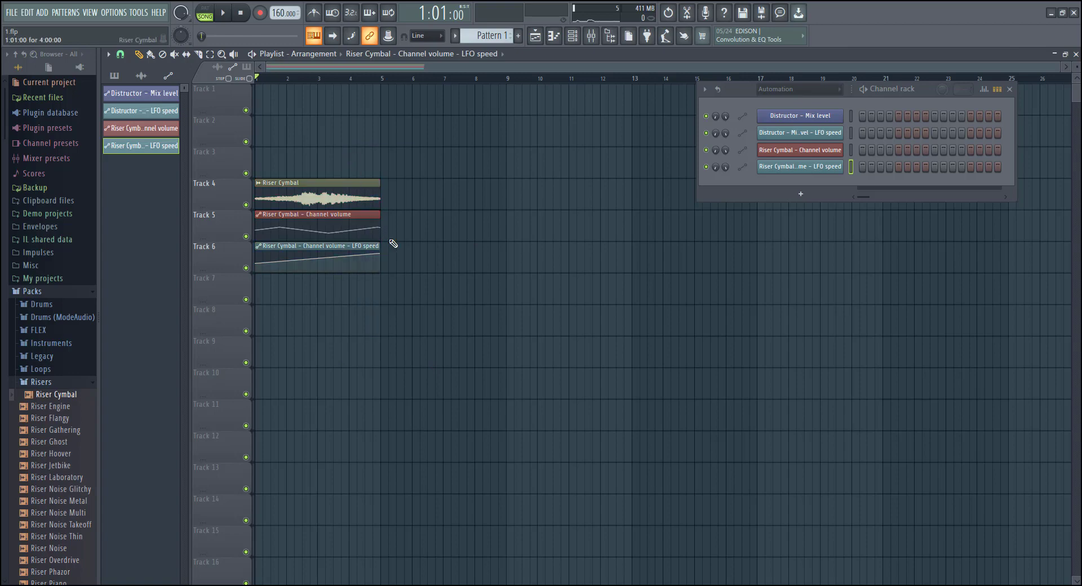